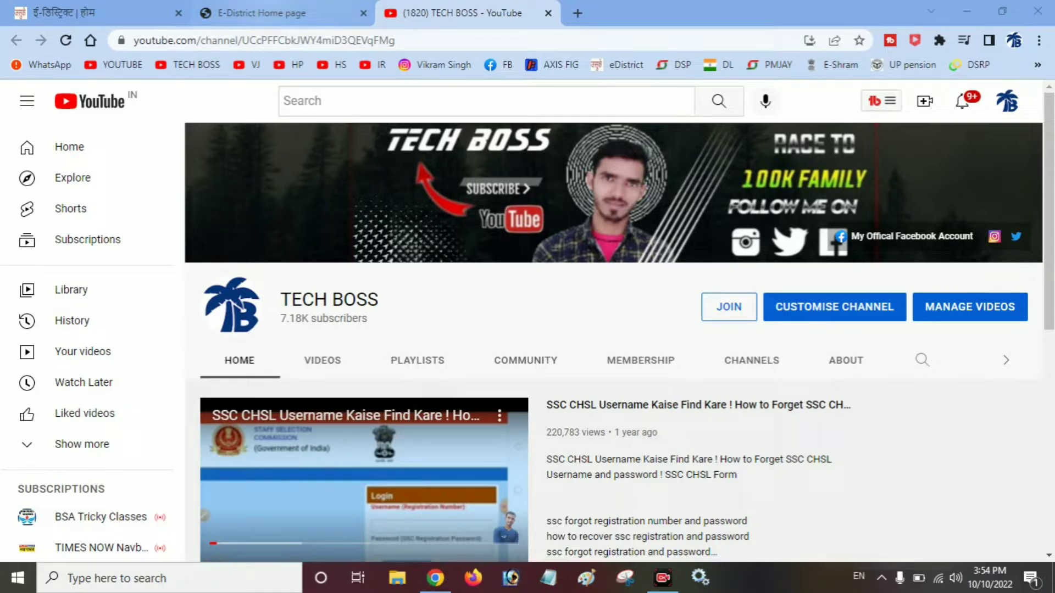
- From the e-District home page, open the आय प्रमाण पत्र (income certificate) application under प्रमाण पत्र
click(261, 13)
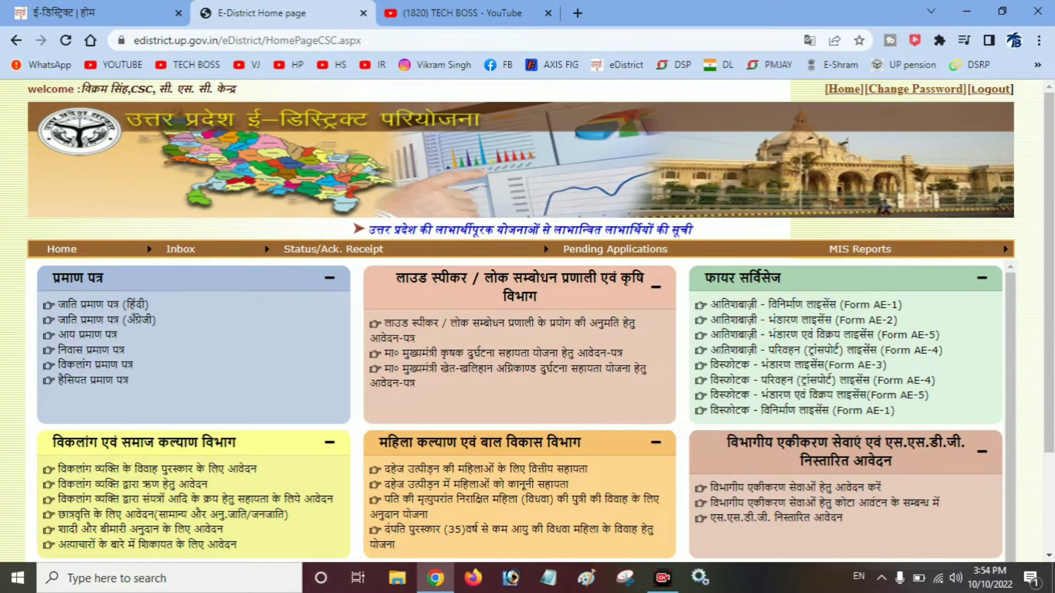
scroll(516, 330, down, 1)
scroll(516, 329, up, 1)
scroll(516, 412, down, 3)
scroll(517, 412, up, 3)
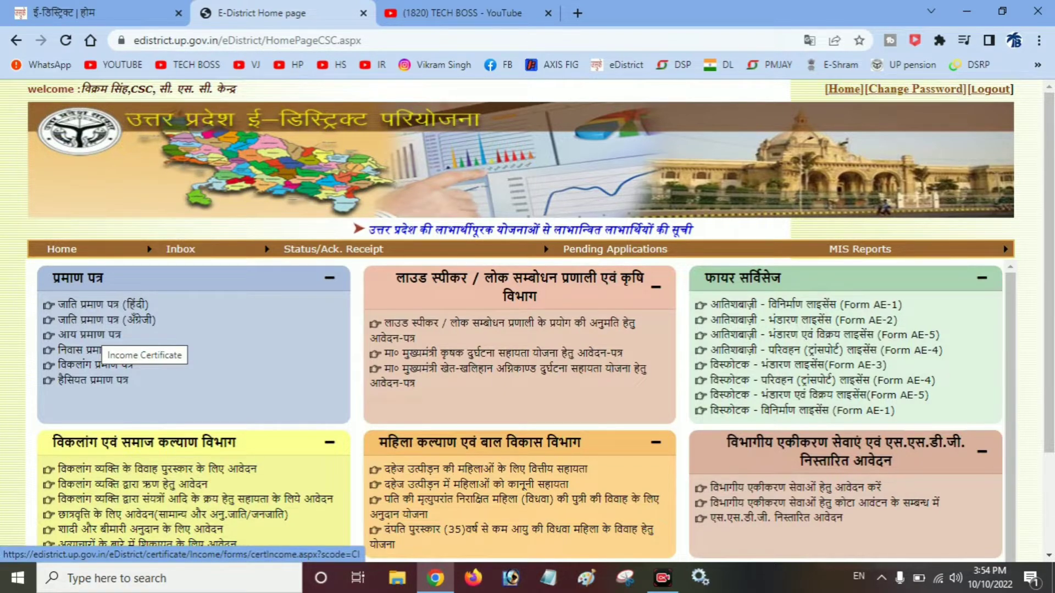
click(101, 335)
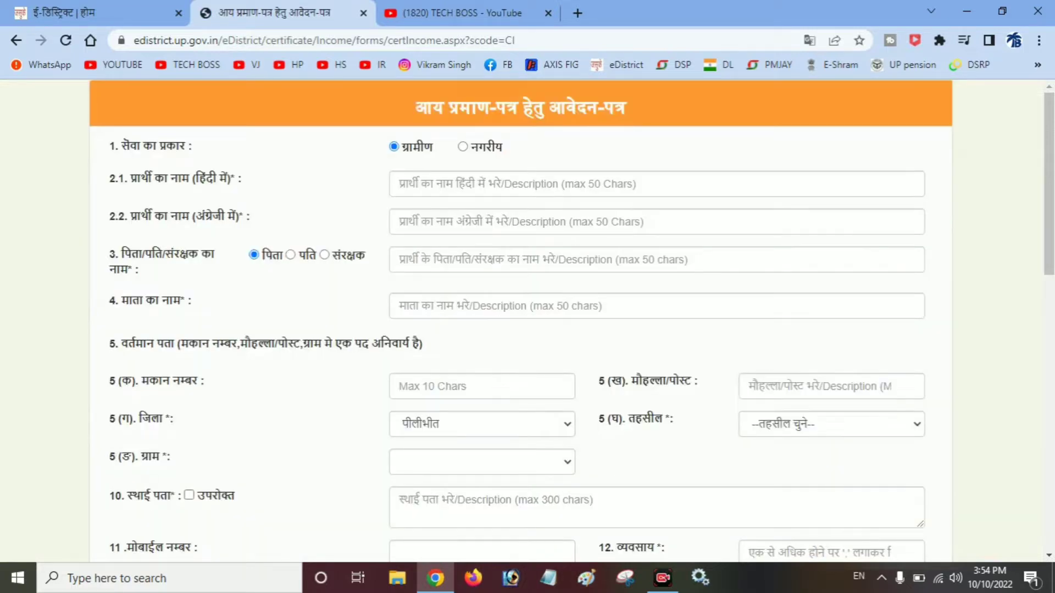
- Switch the keyboard input to Hindi (India) and place the cursor in the 2.1 Hindi name field
click(858, 576)
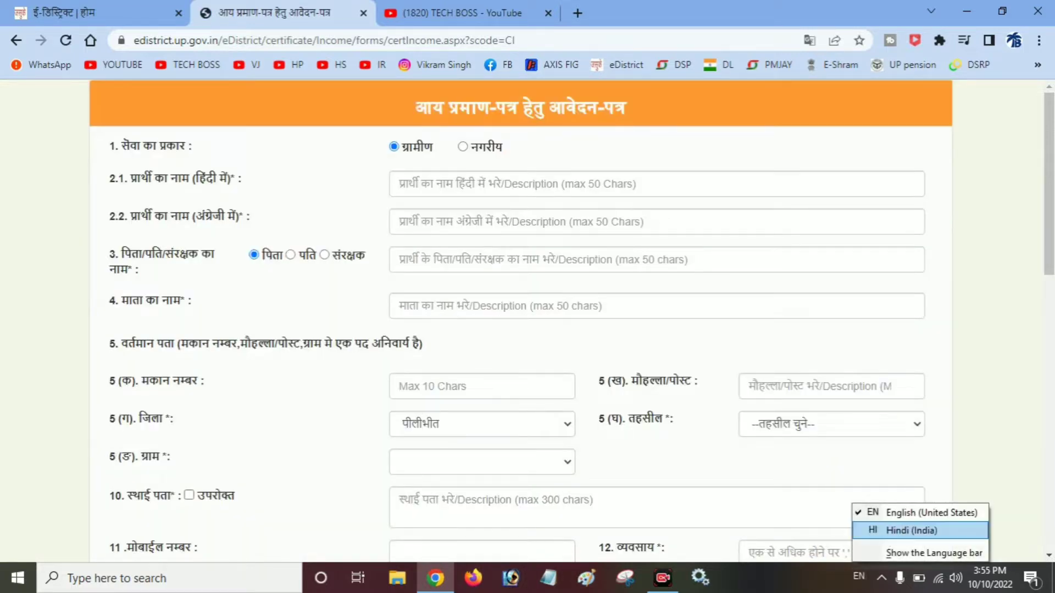
click(912, 531)
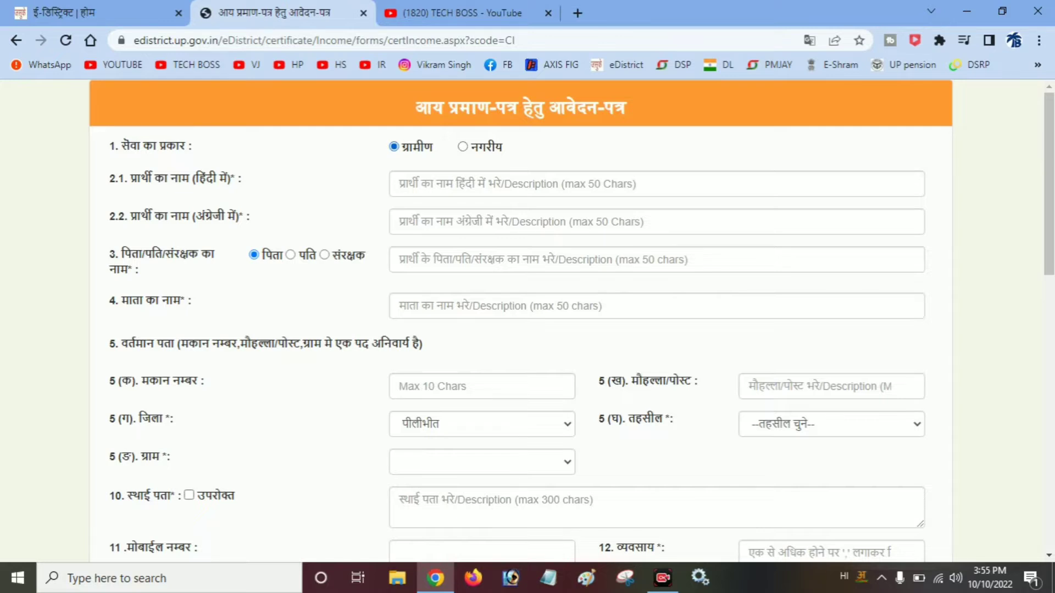
click(400, 184)
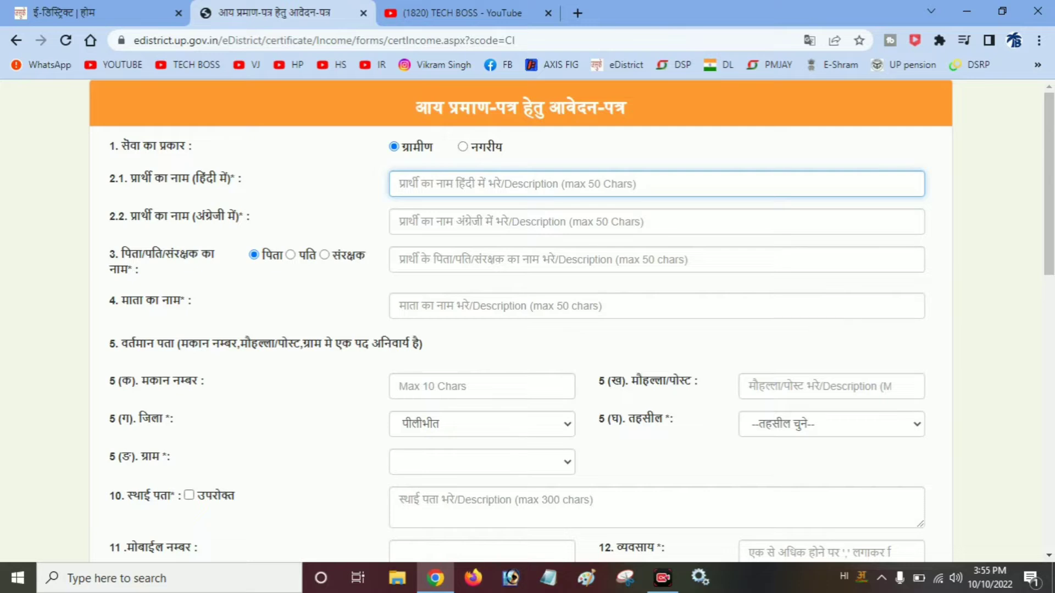
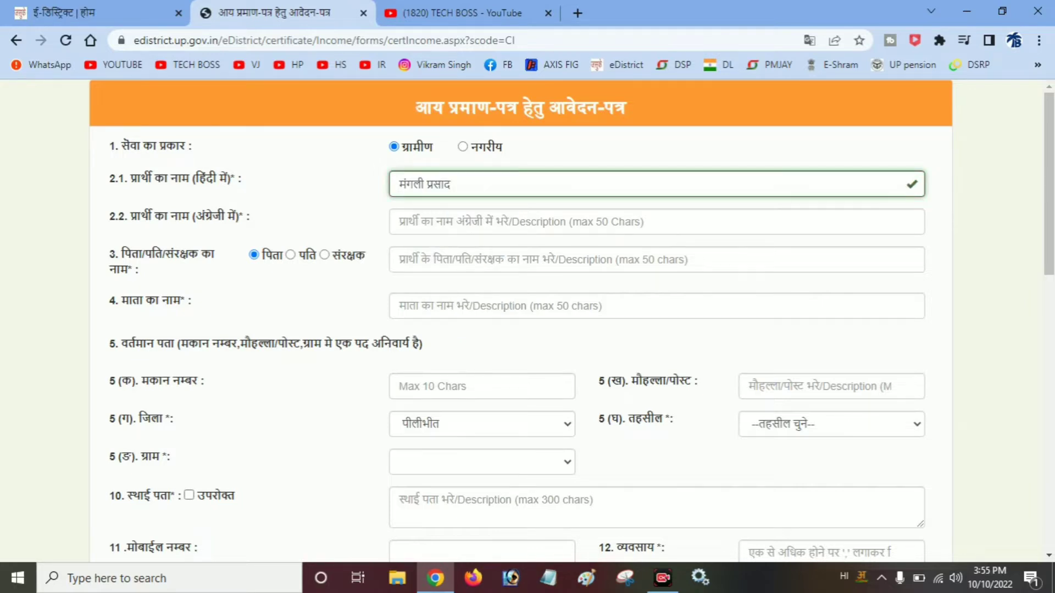
- Enter the applicant's name in Hindi in field 2.1 and in English in field 2.2
click(400, 222)
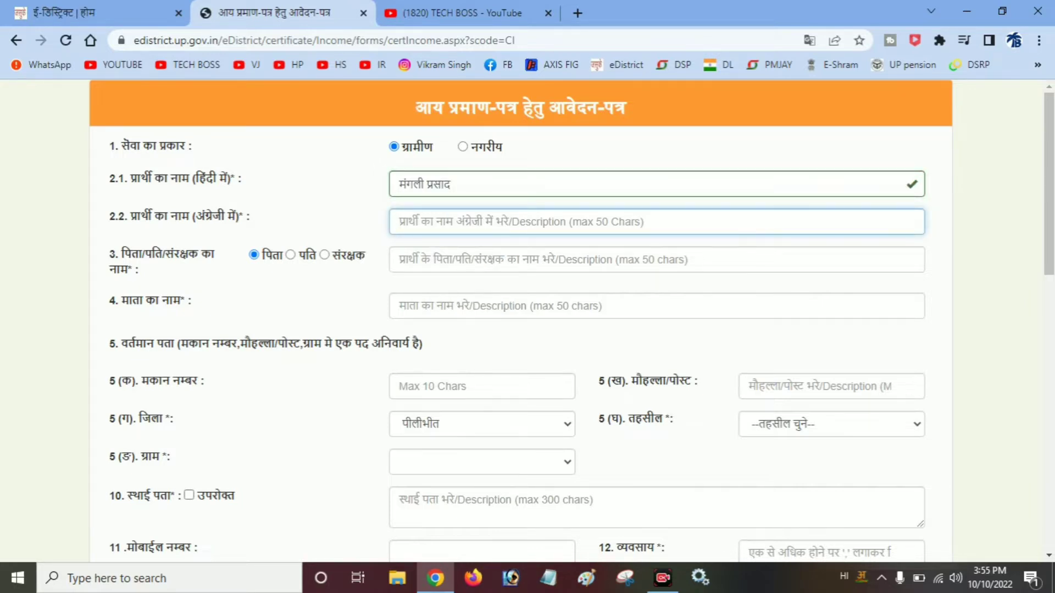
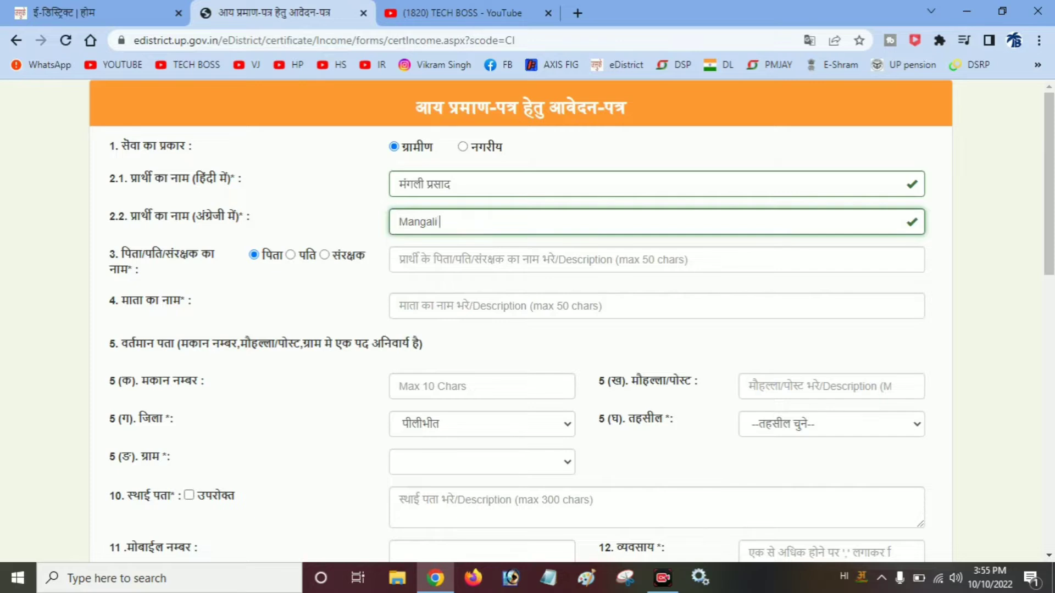
click(400, 259)
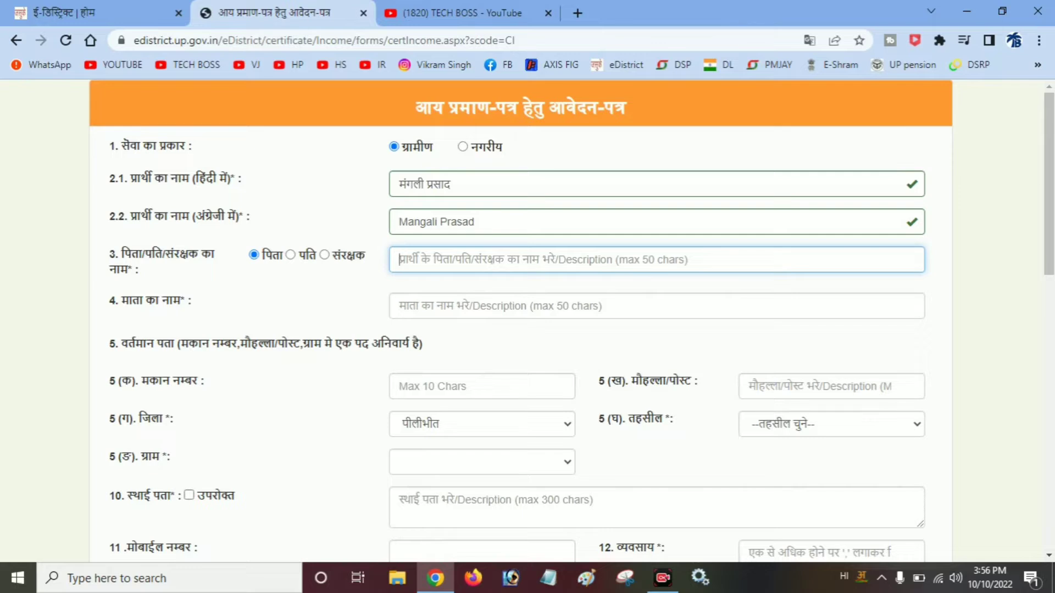
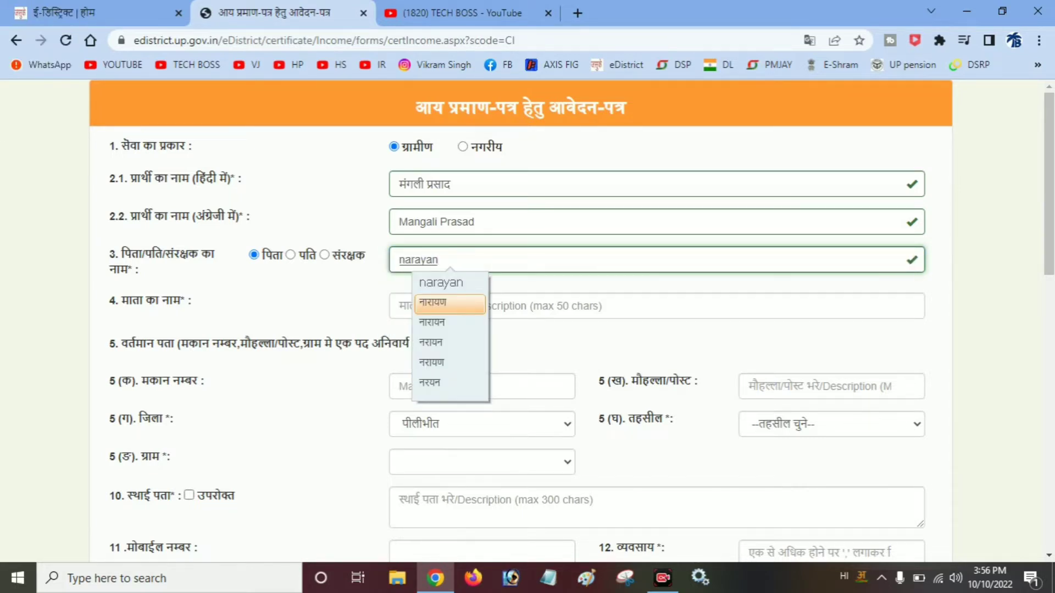
- Enter the father's name in Hindi, correcting its spelling with the IME suggestions
key(Down)
key(Return)
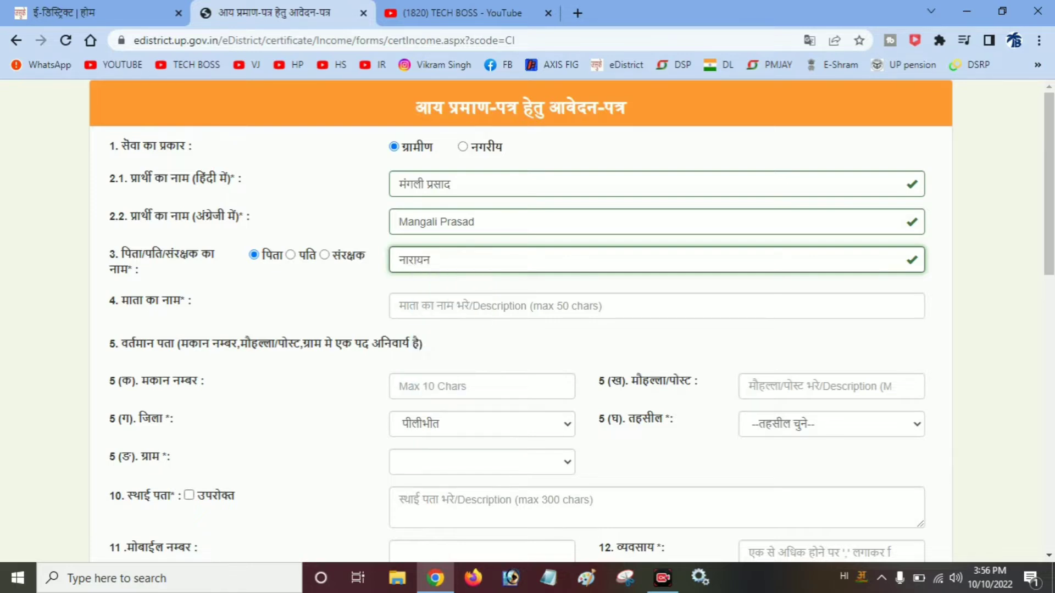
key(ctrl+shift+Left)
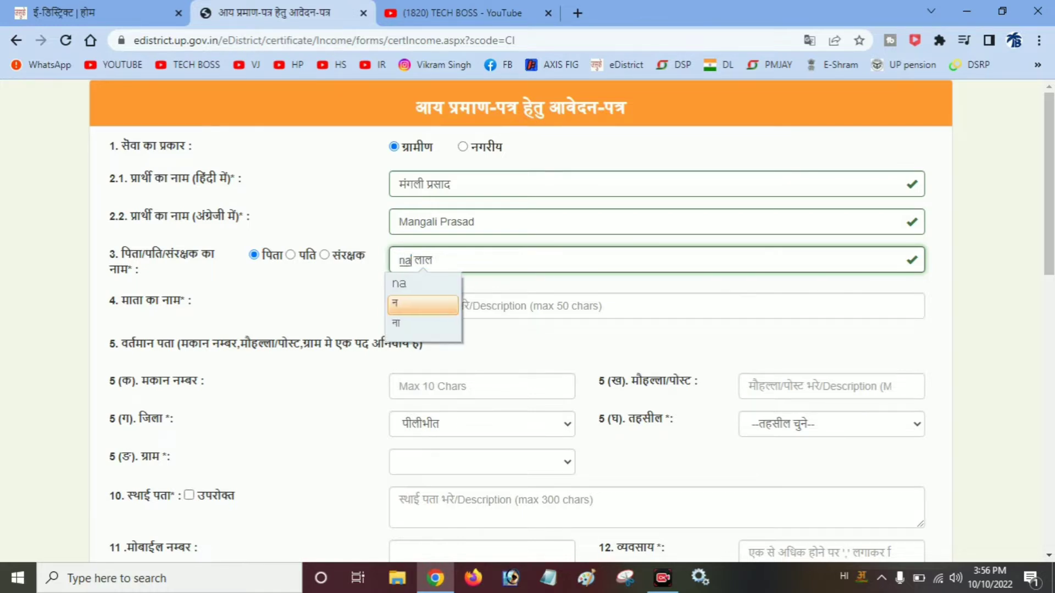
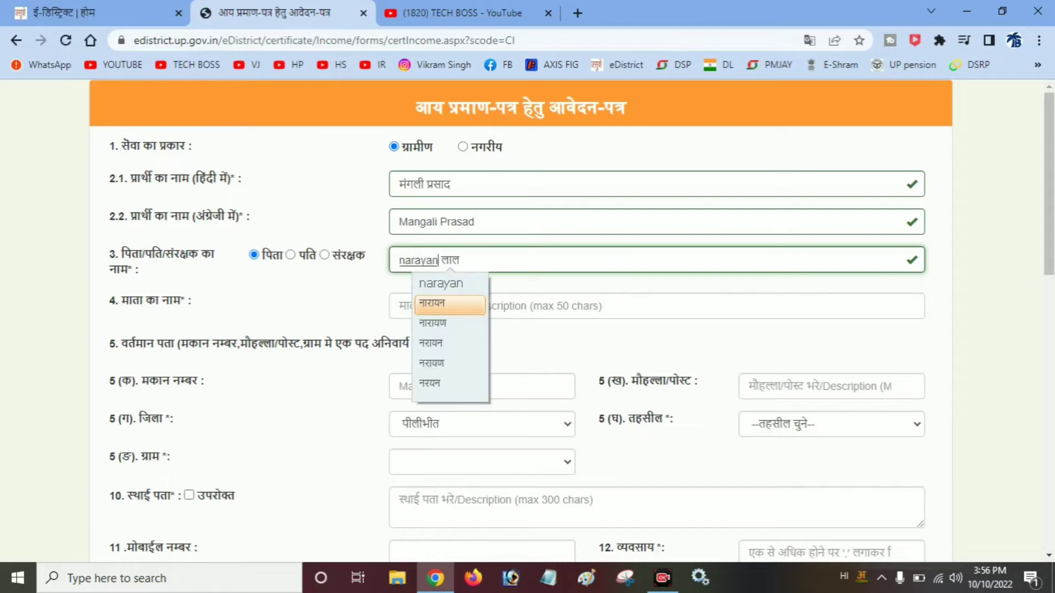
key(Down)
key(Down)
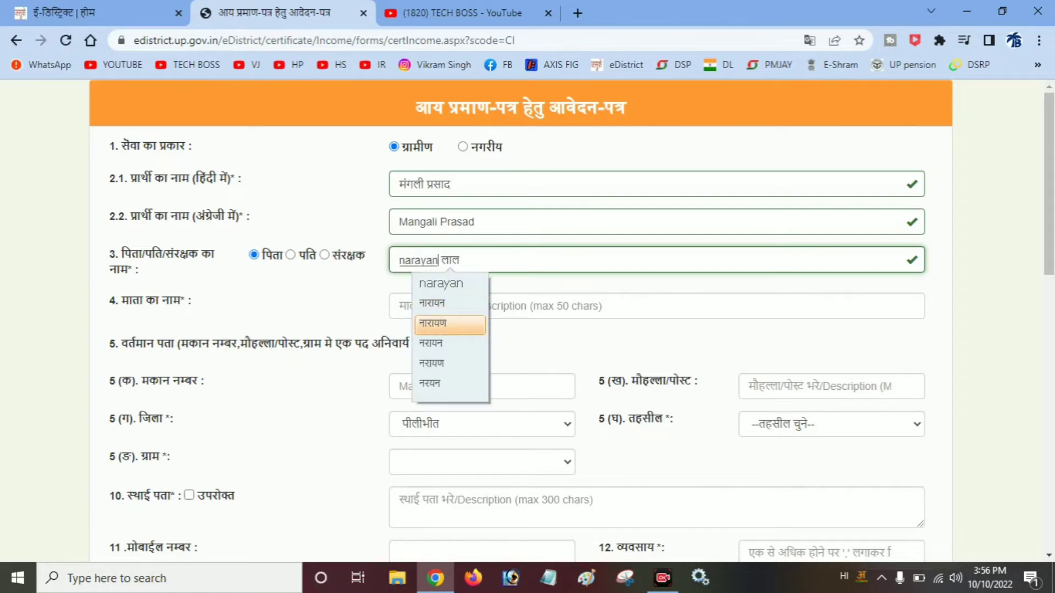
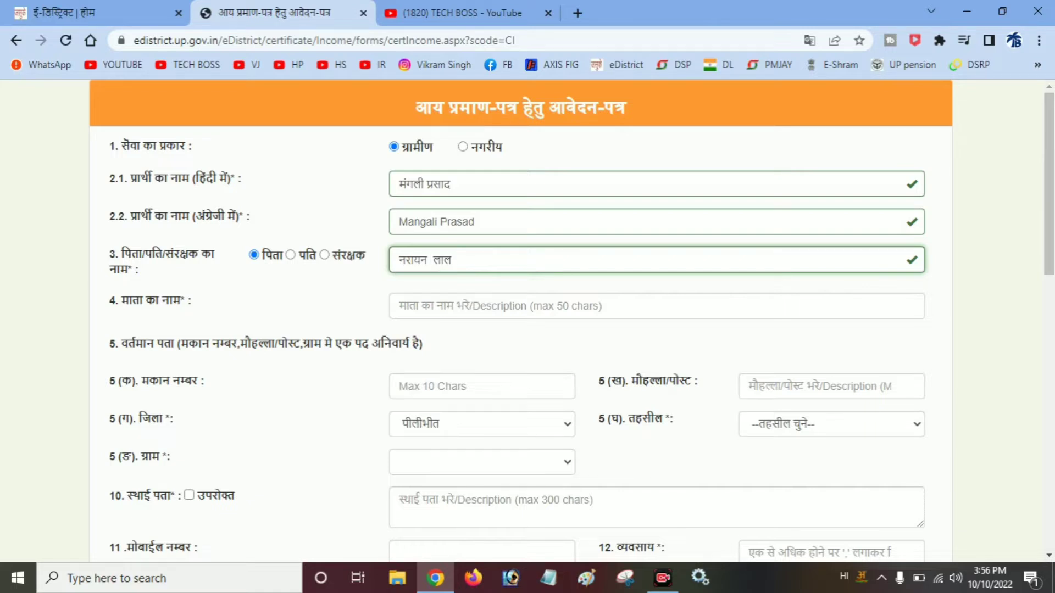
- Enter the mother's name in Hindi in field 4
key(Tab)
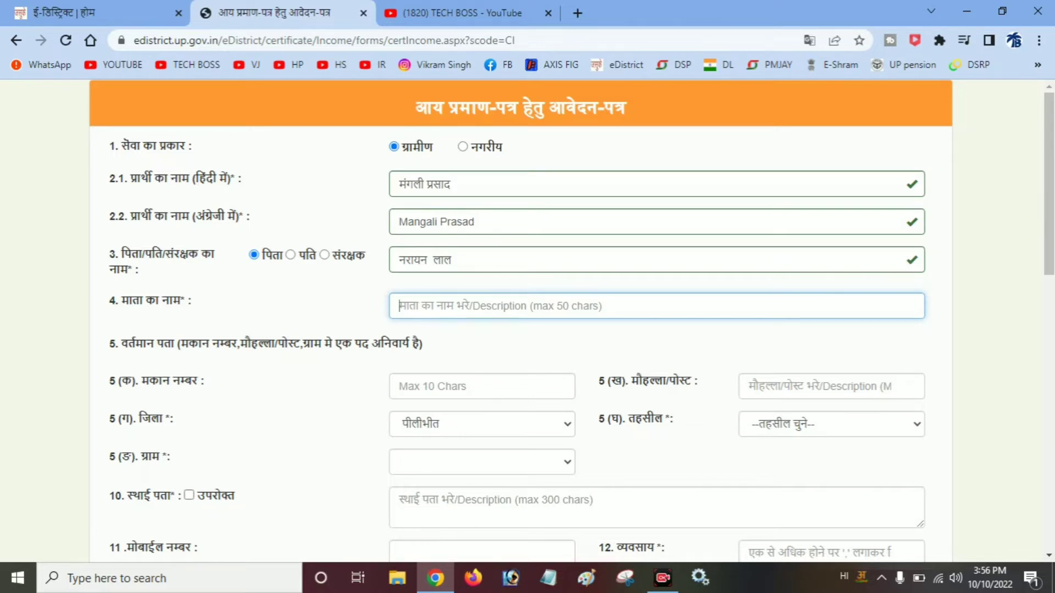
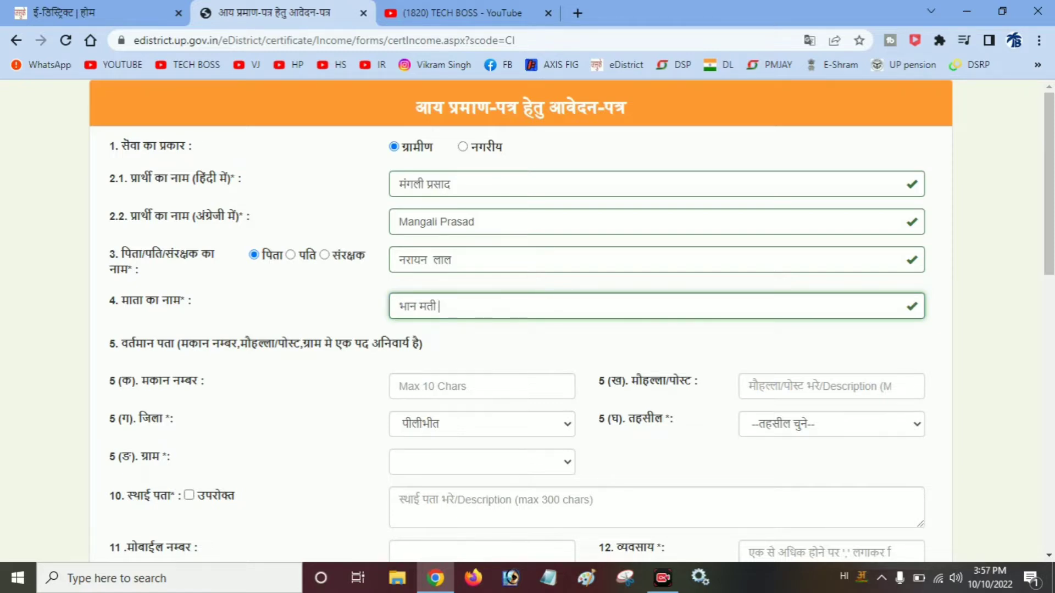
click(791, 386)
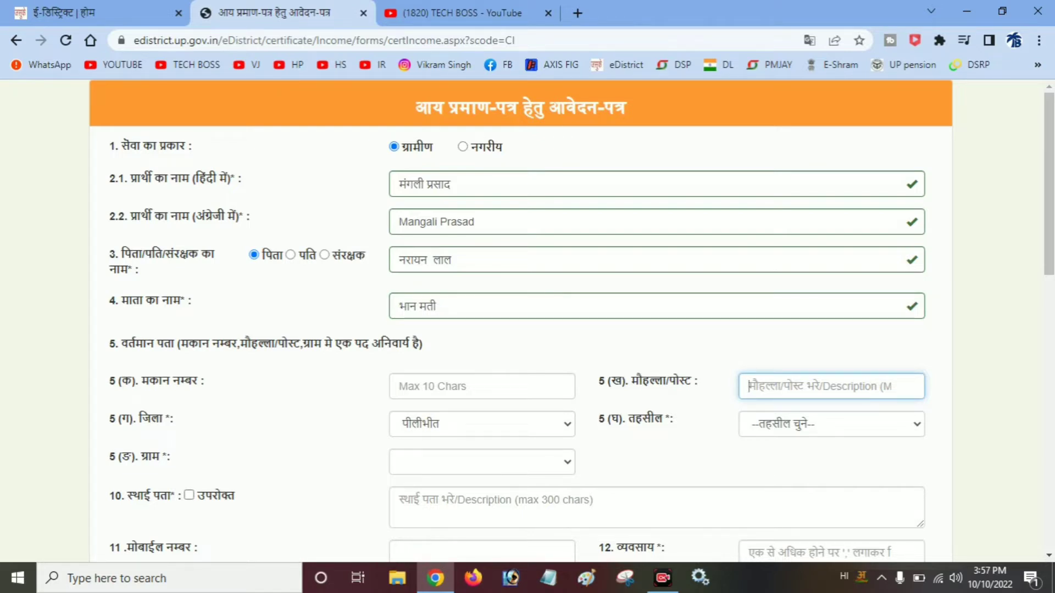
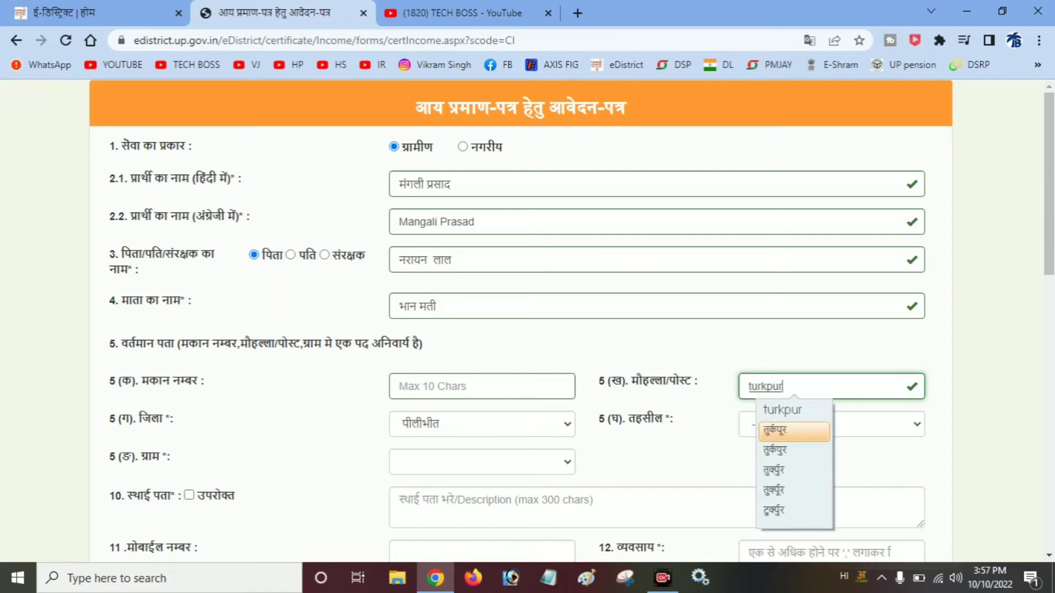
- Type the village name in Hindi into the 5(ख) मौहल्ला/पोस्ट field, fixing typos
key(Down)
key(Return)
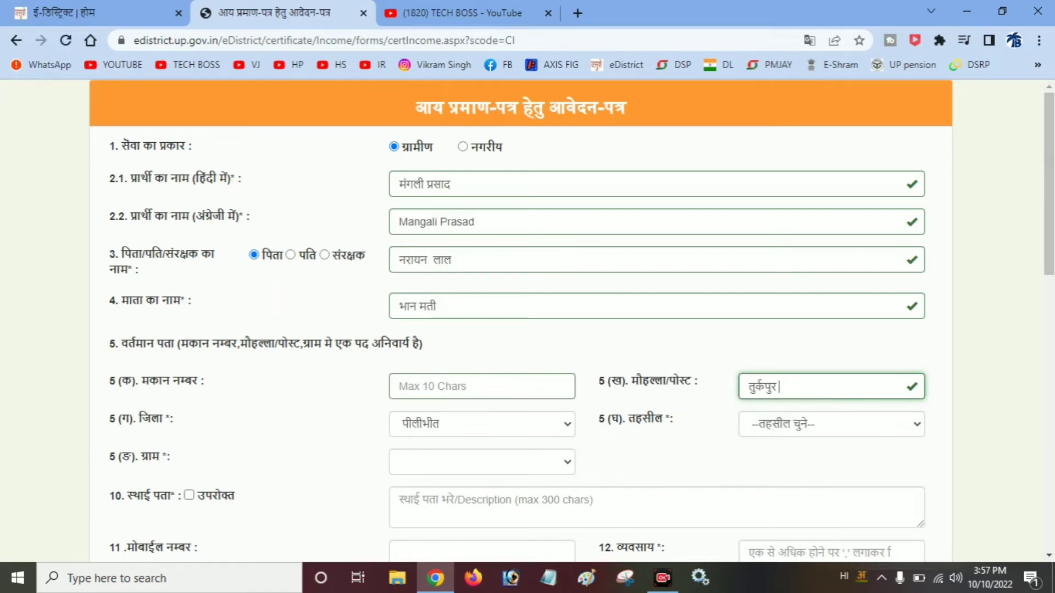
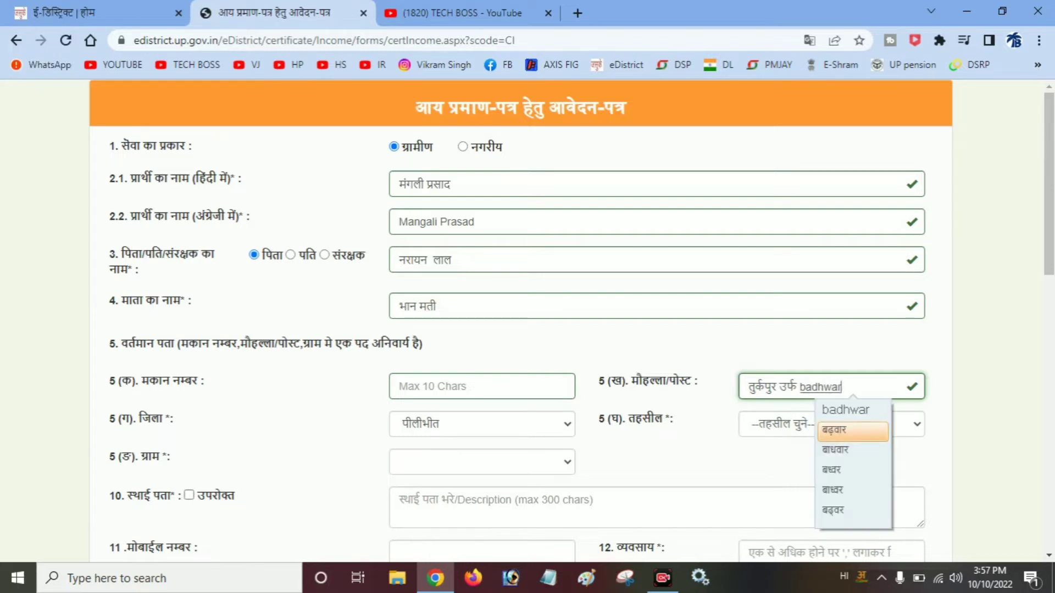
text(r)
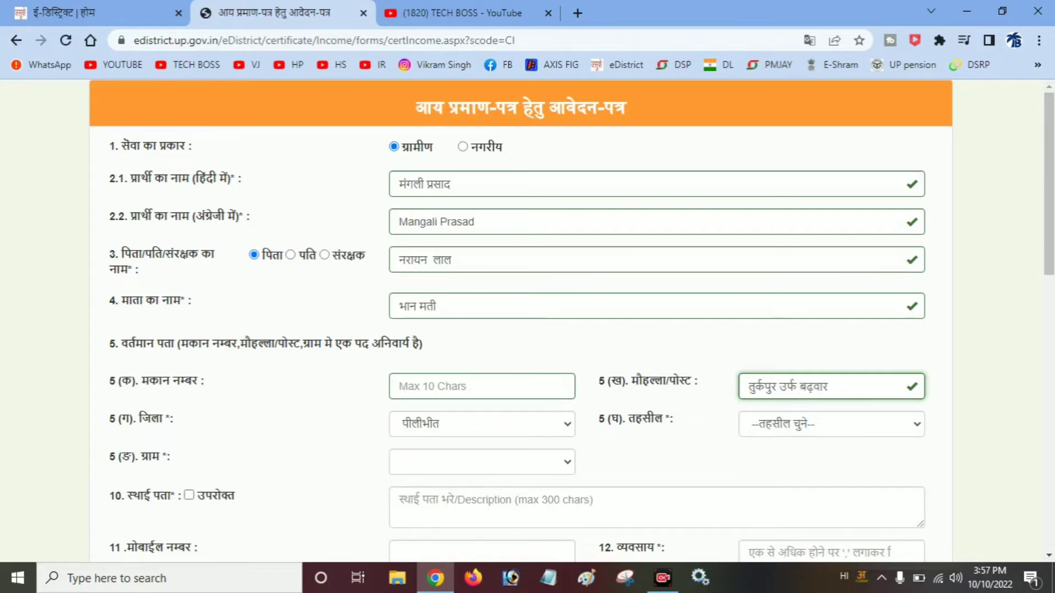
key(BackSpace)
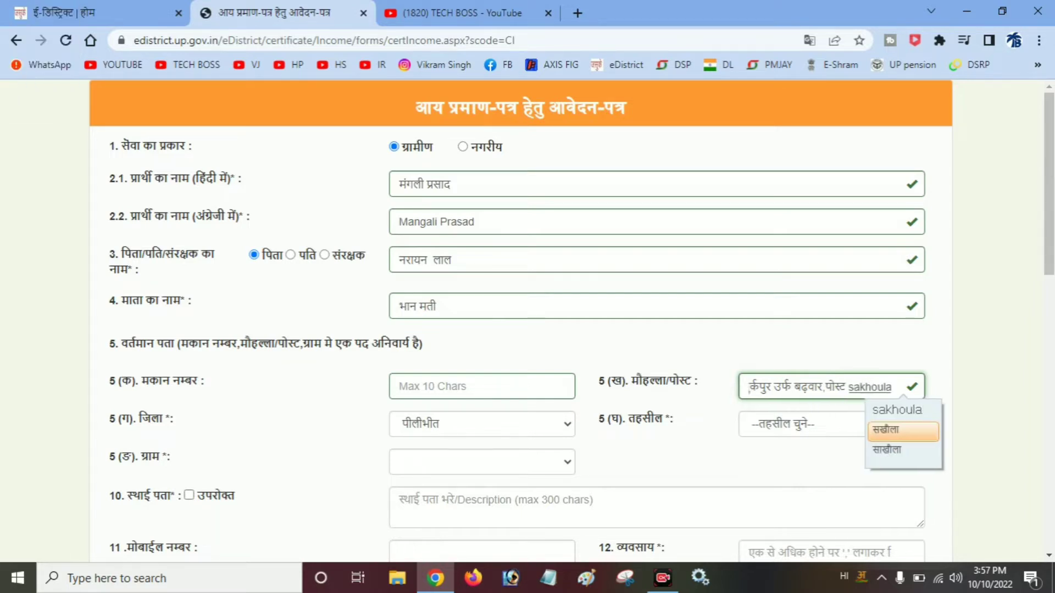
- Append the post office and district to the locality/post line in Hindi and review it
key(Return)
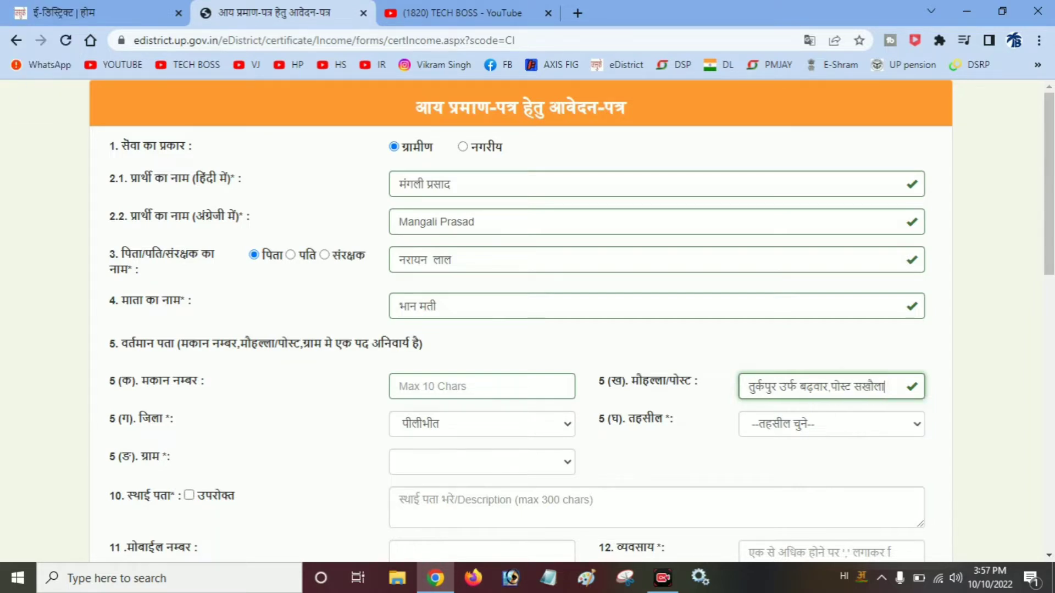
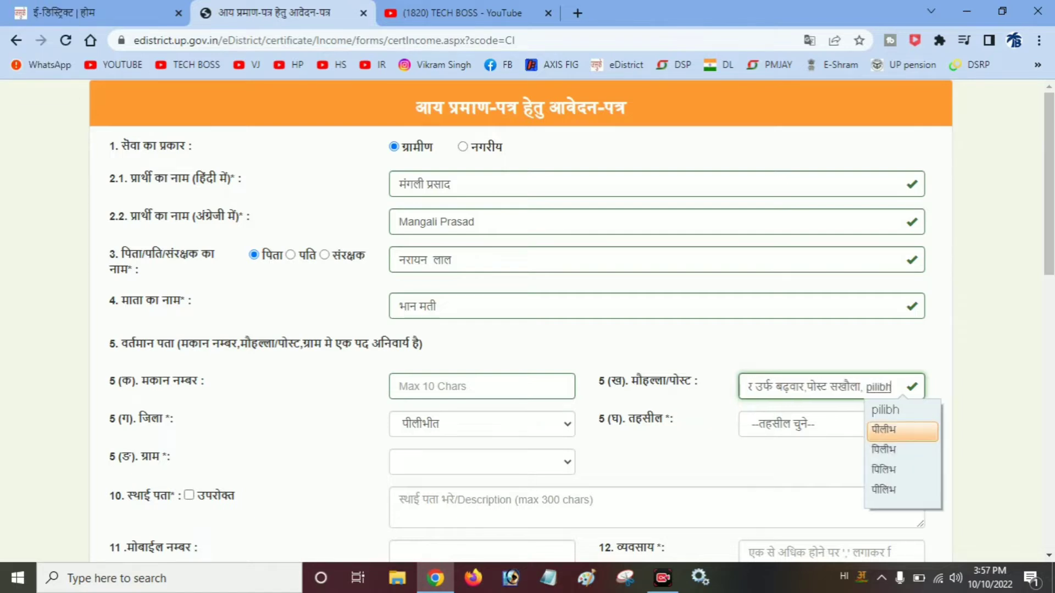
key(Return)
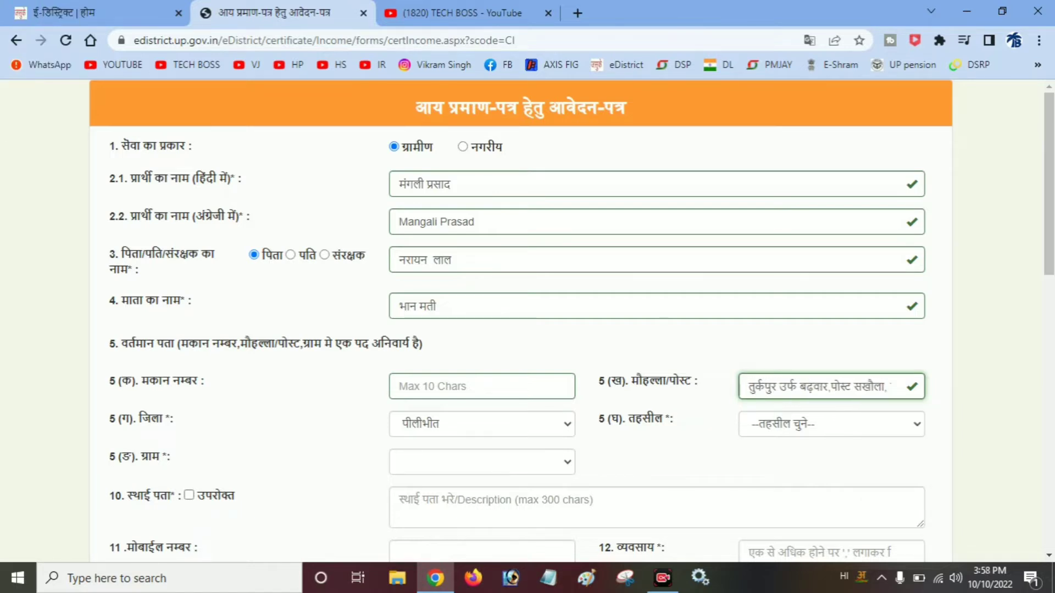
drag(749, 387, 902, 387)
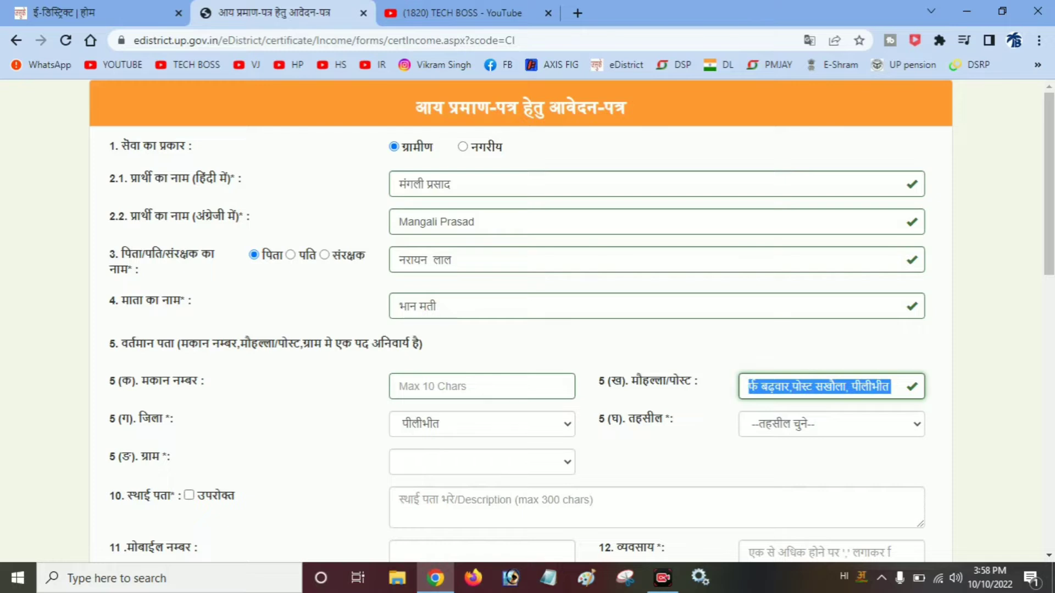
click(769, 352)
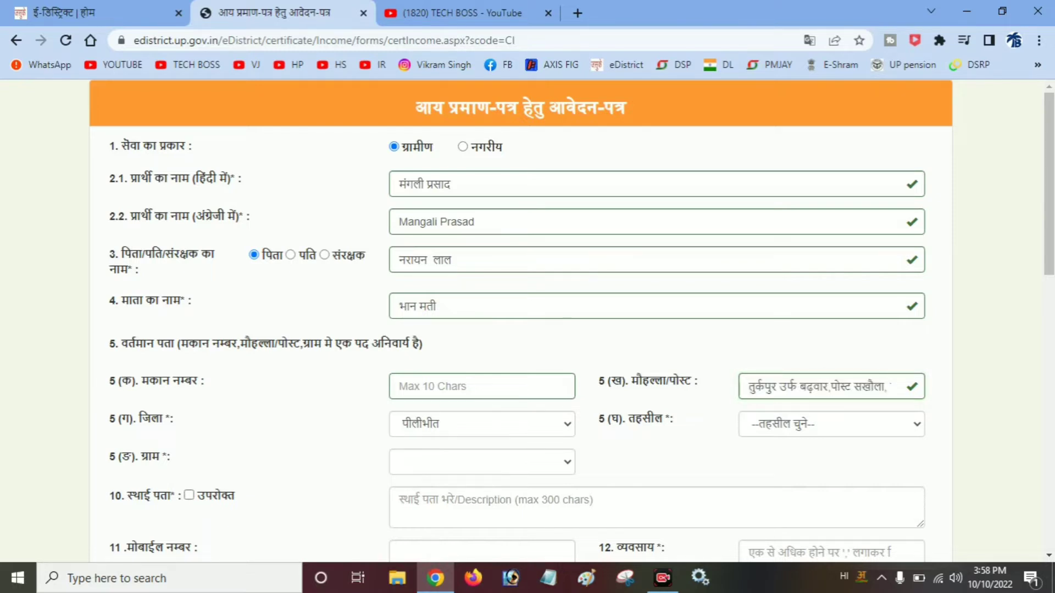
click(482, 424)
- Keep district पीलीभीत, choose tehsil अमरिया, and select the applicant's village from the ग्राम list
click(473, 445)
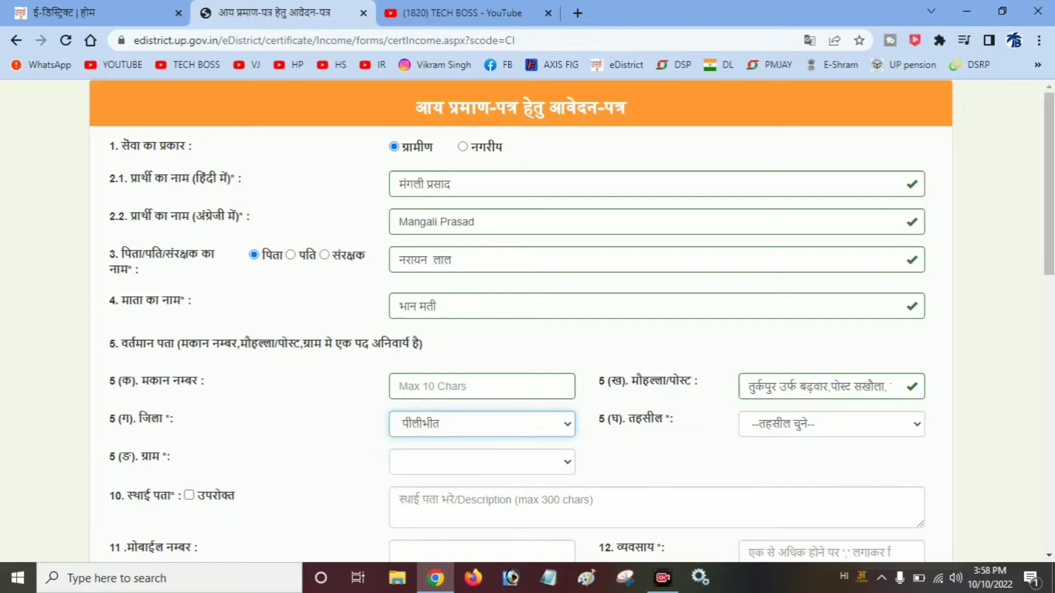
click(831, 425)
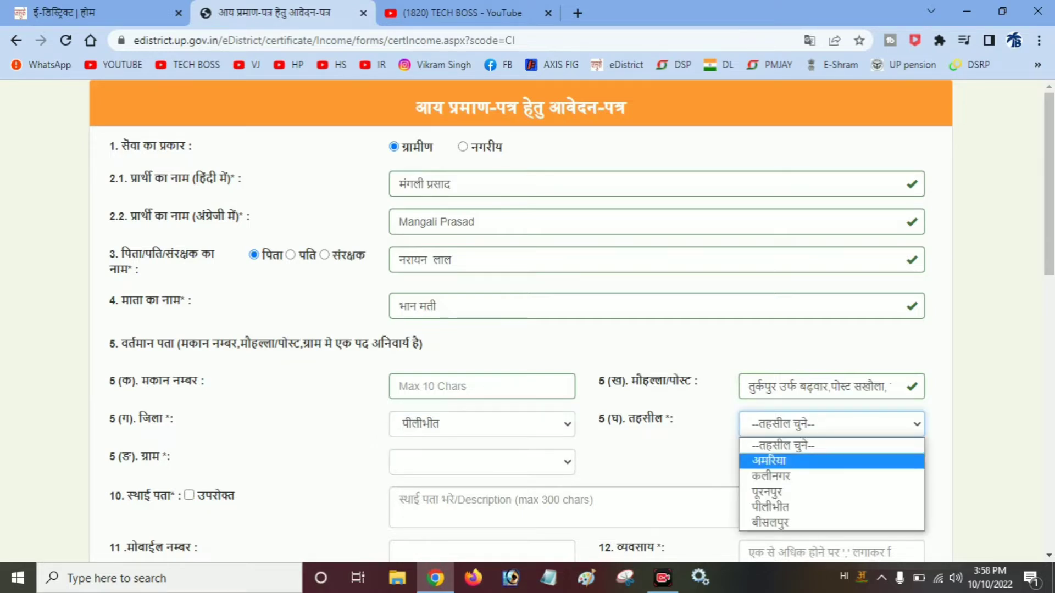
click(769, 461)
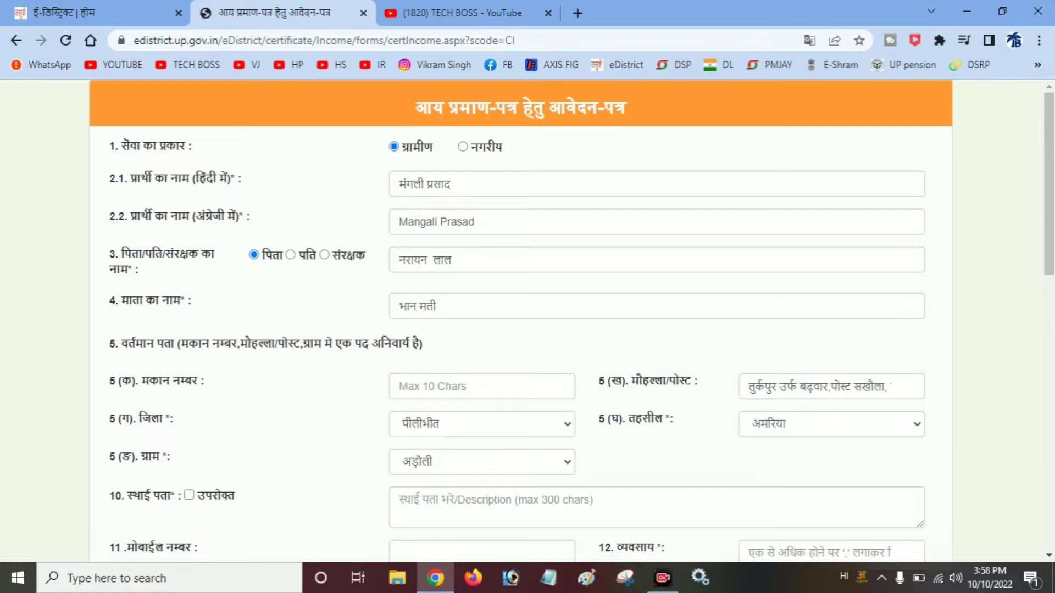
click(482, 462)
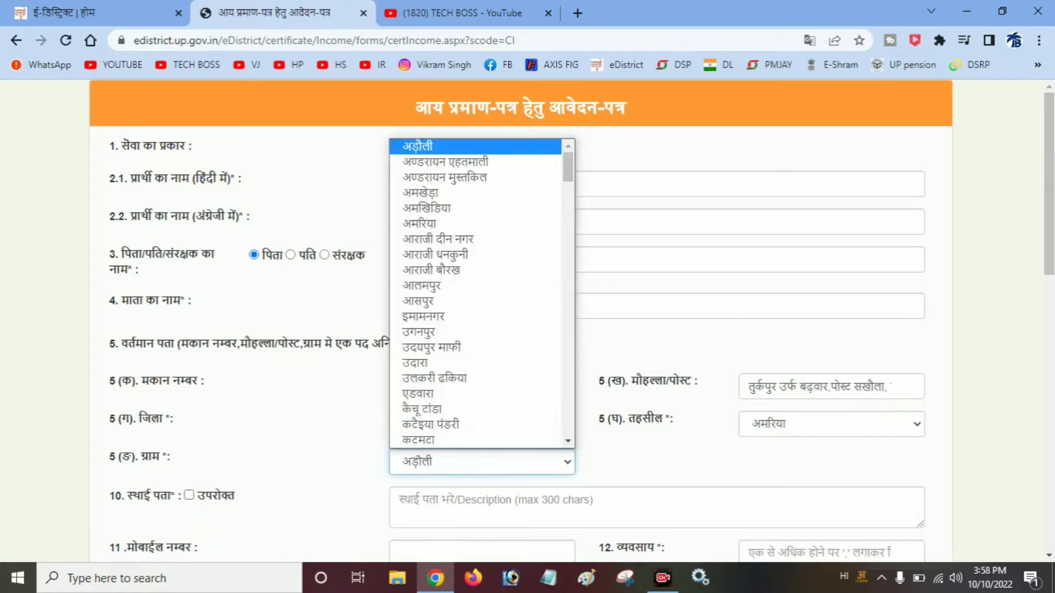
scroll(482, 293, down, 10)
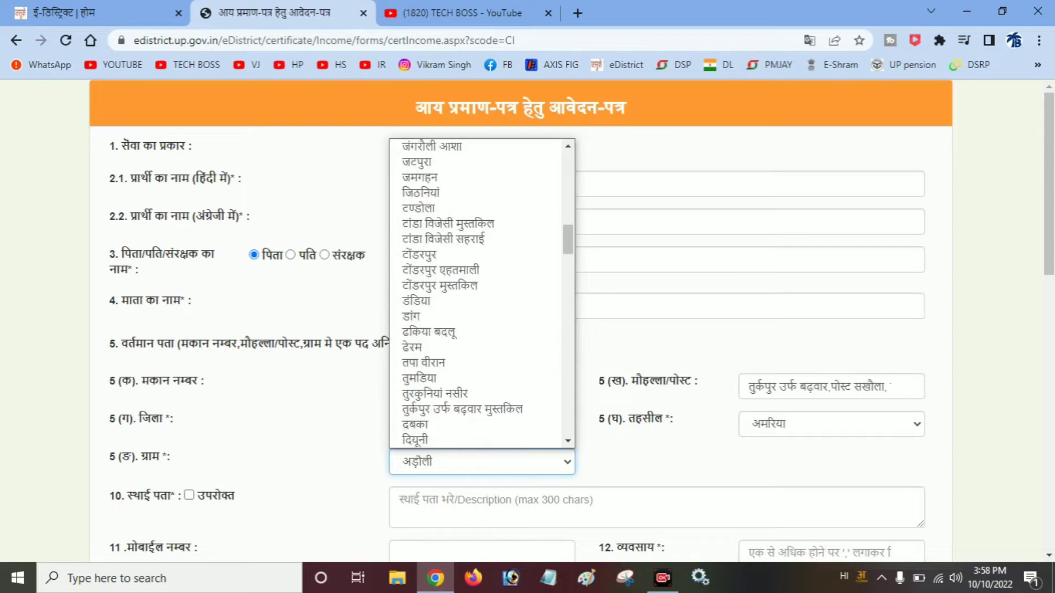
scroll(482, 293, down, 3)
key(Return)
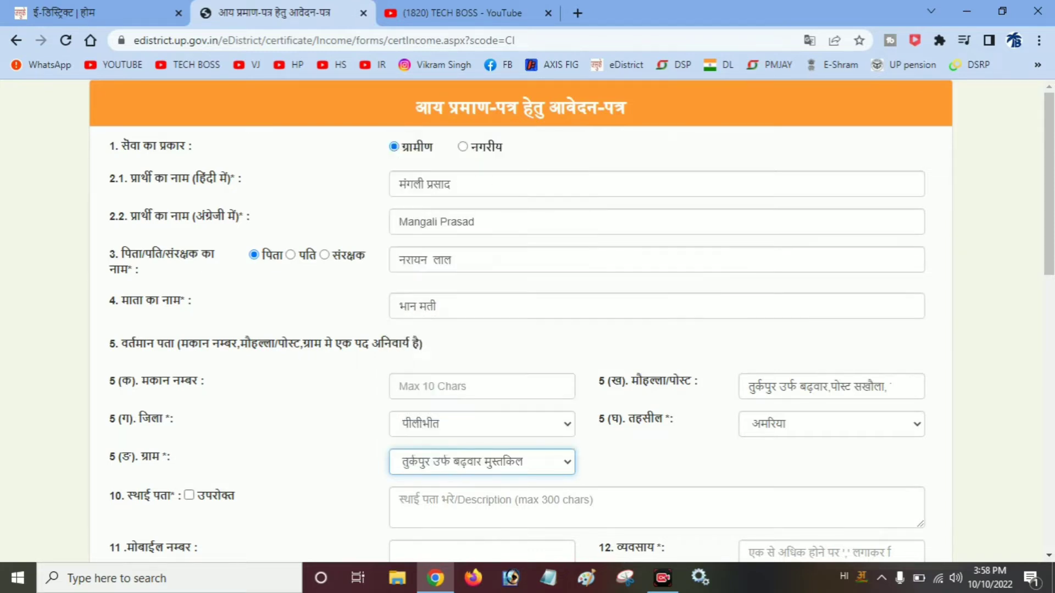
scroll(517, 320, down, 2)
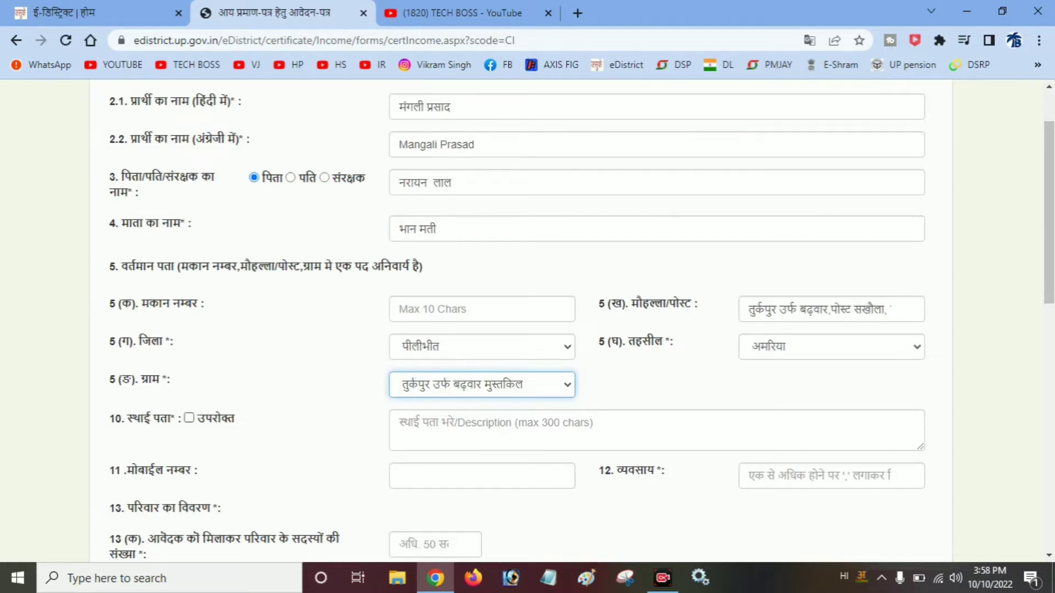
- Tick the same-as-above box for the permanent address and enter मजदूरी as the occupation
click(189, 418)
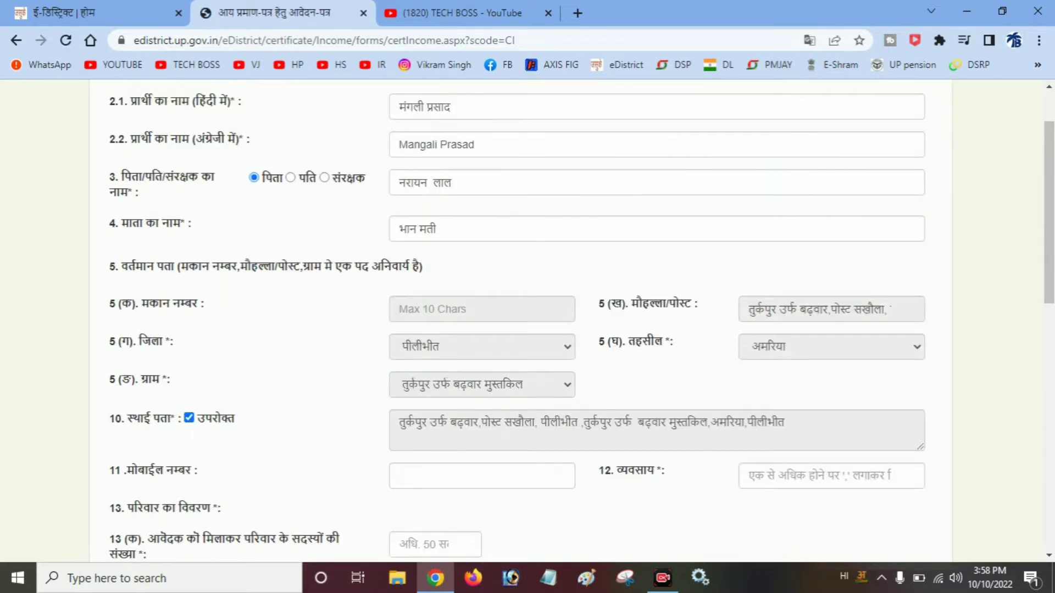
scroll(517, 321, down, 2)
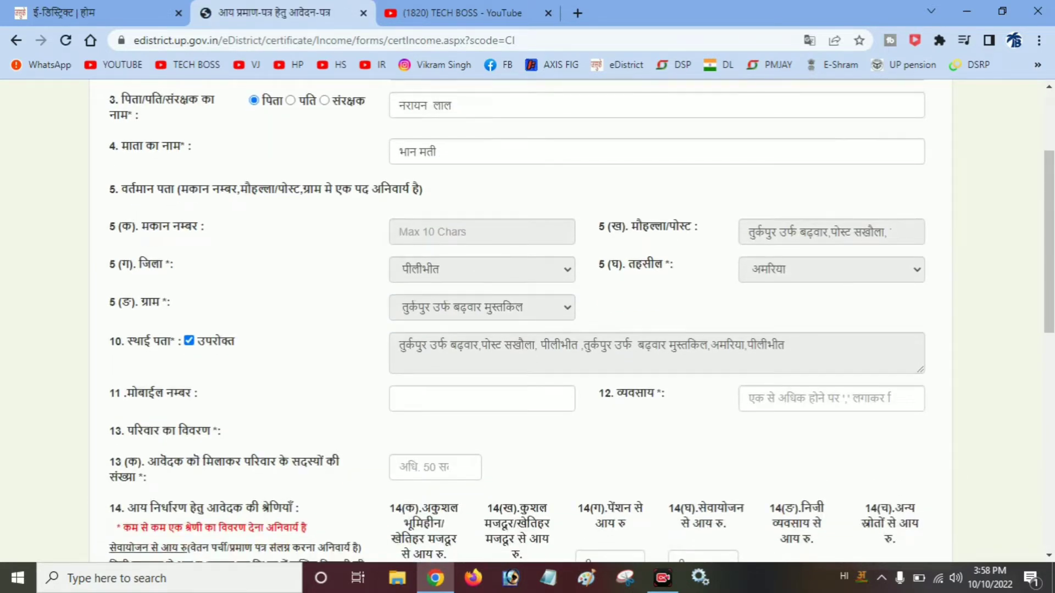
click(831, 399)
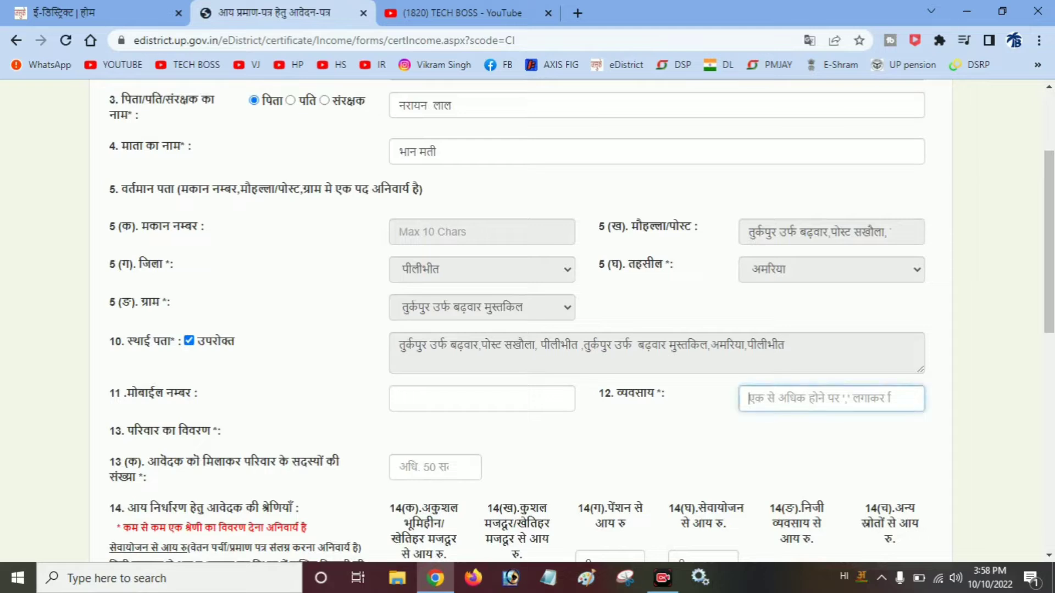
text(majs)
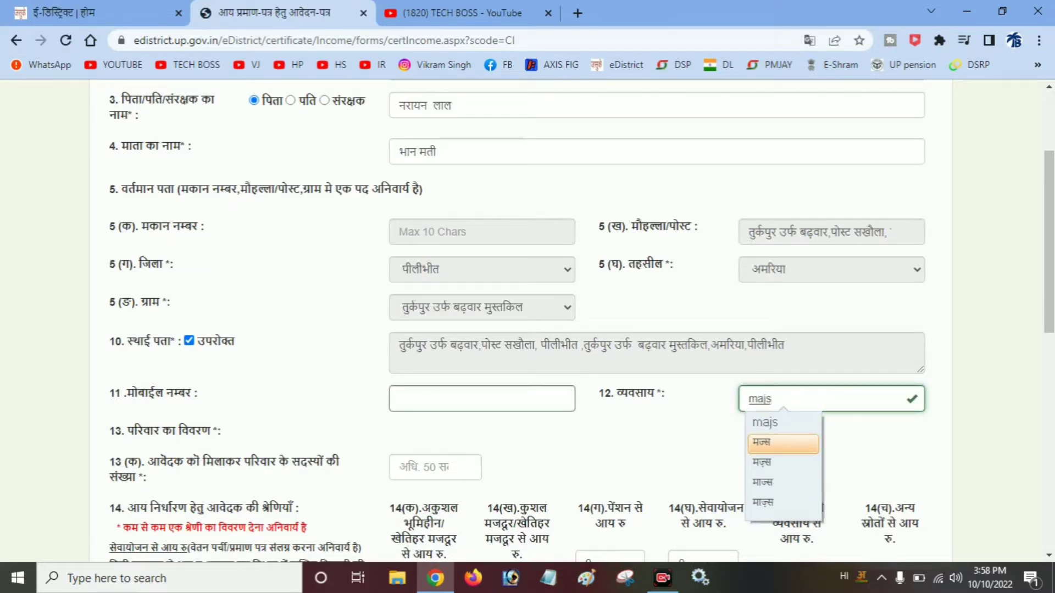
key(BackSpace)
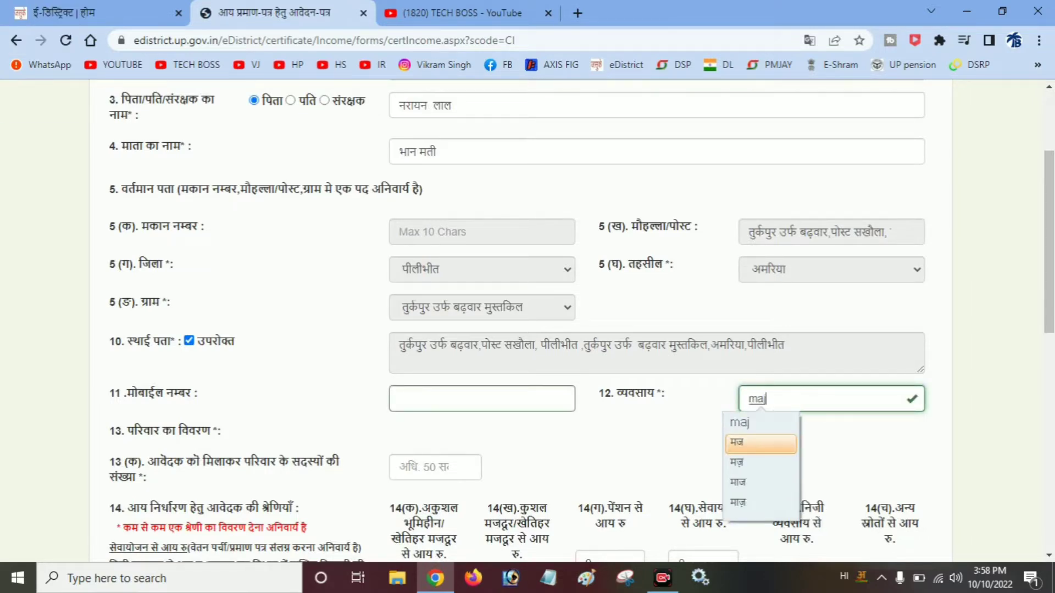
text(doori)
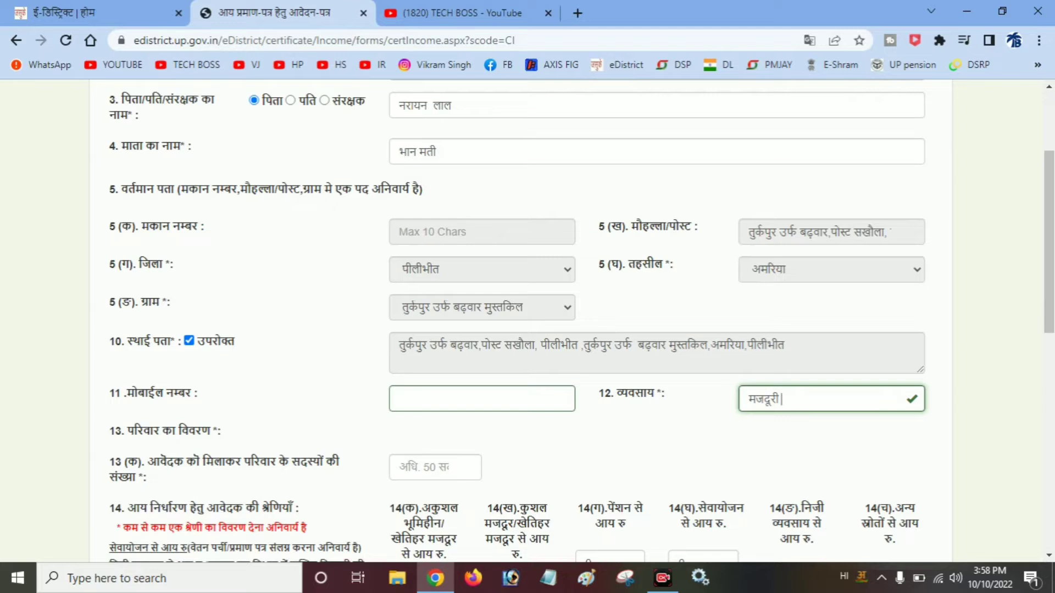
click(434, 467)
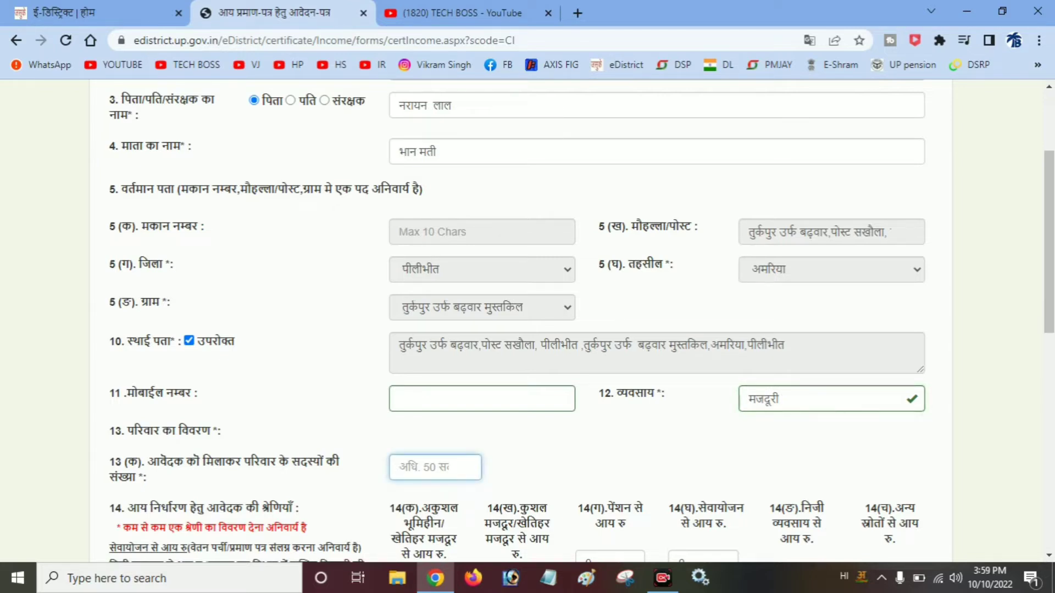
- Set 1 family member and paste the applicant's Hindi name as that member's name
text(1)
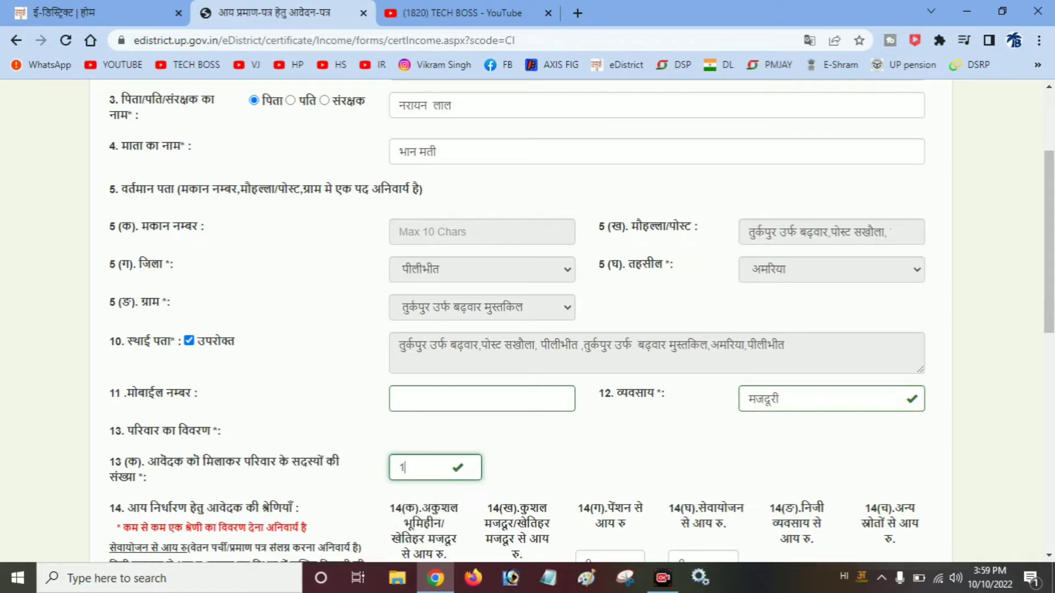
key(Tab)
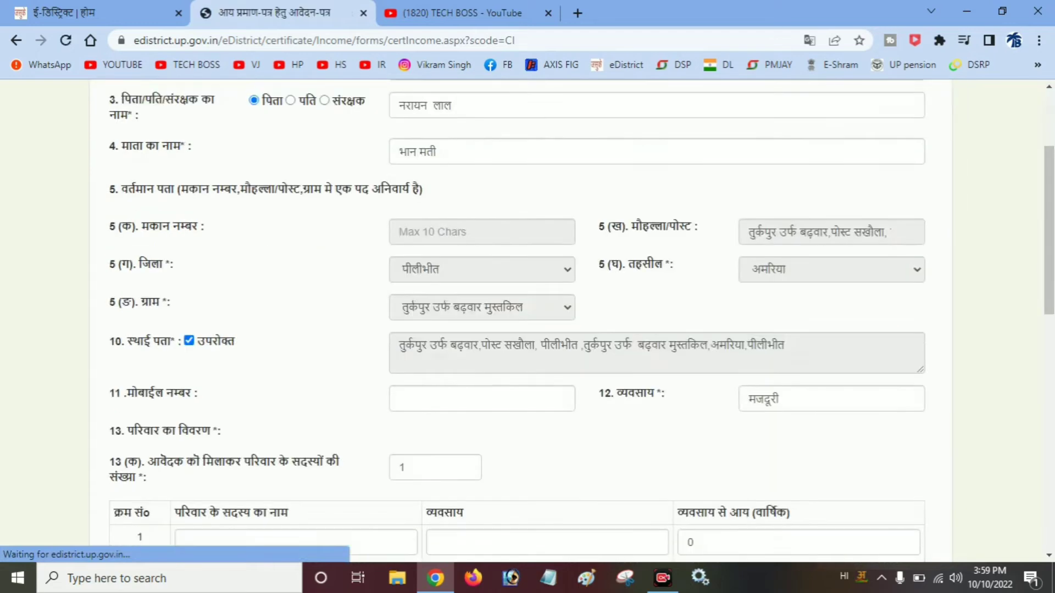
scroll(582, 321, down, 3)
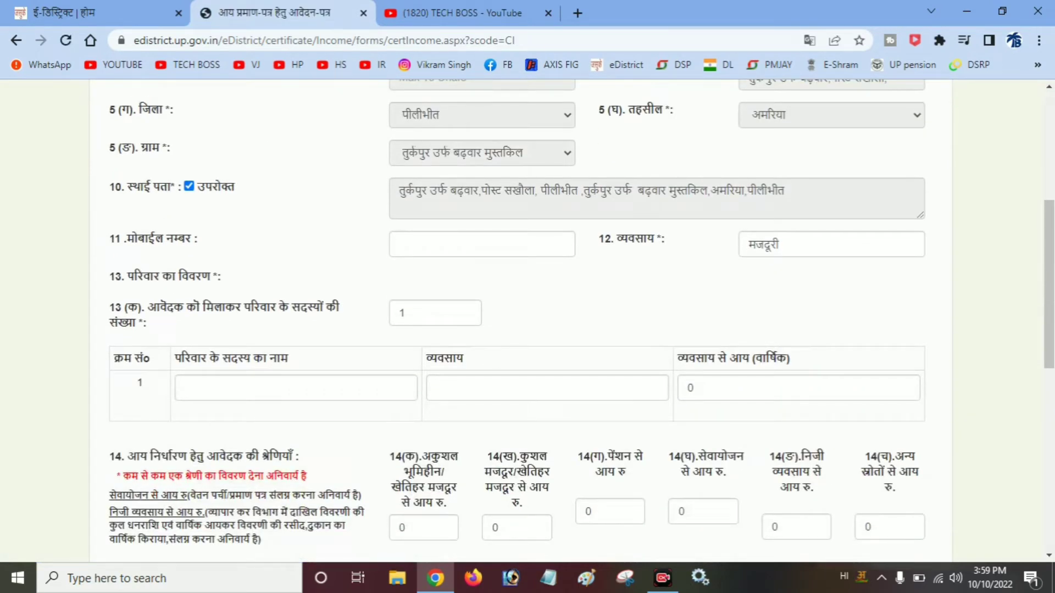
scroll(521, 319, up, 6)
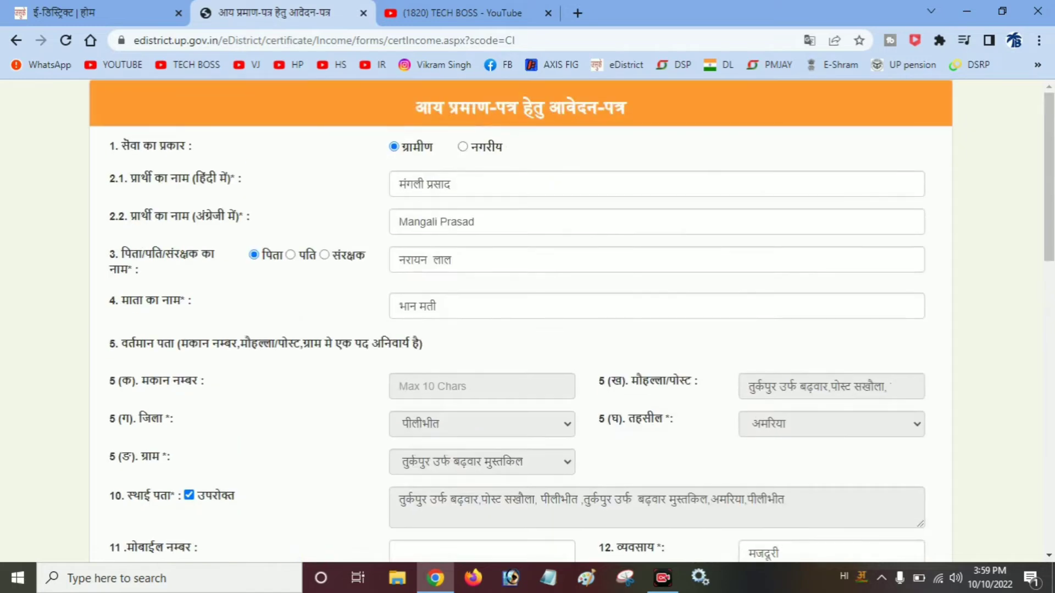
drag(457, 185, 397, 185)
right_click(411, 182)
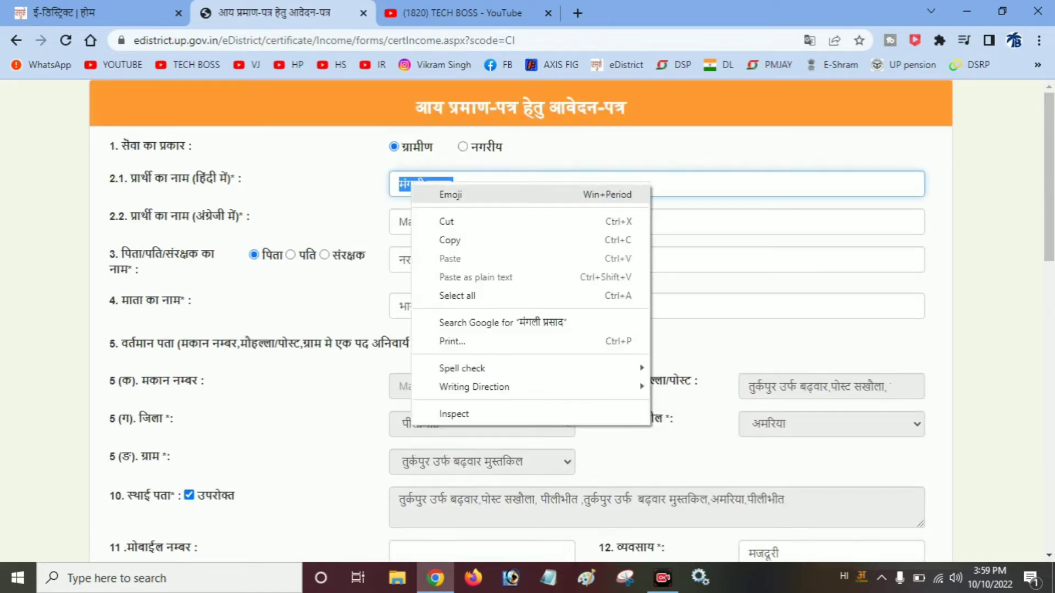
click(440, 239)
scroll(521, 319, down, 6)
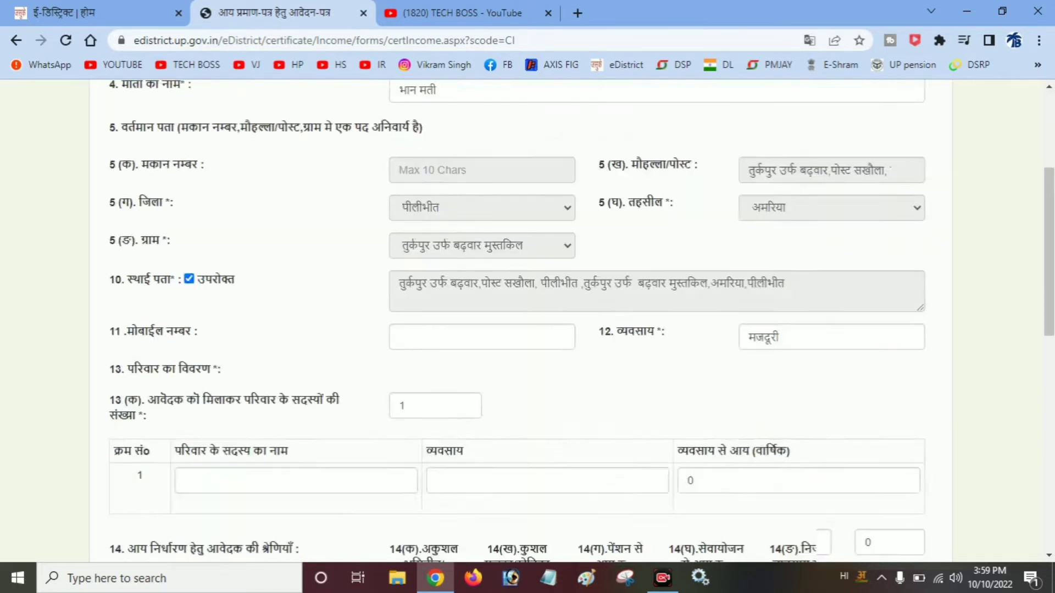
right_click(347, 388)
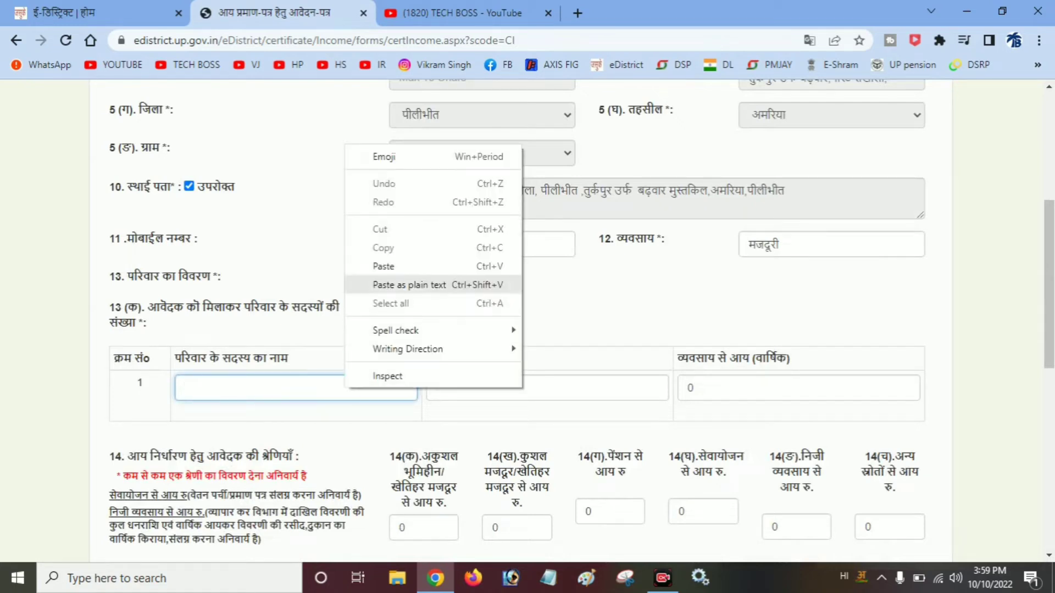
click(379, 266)
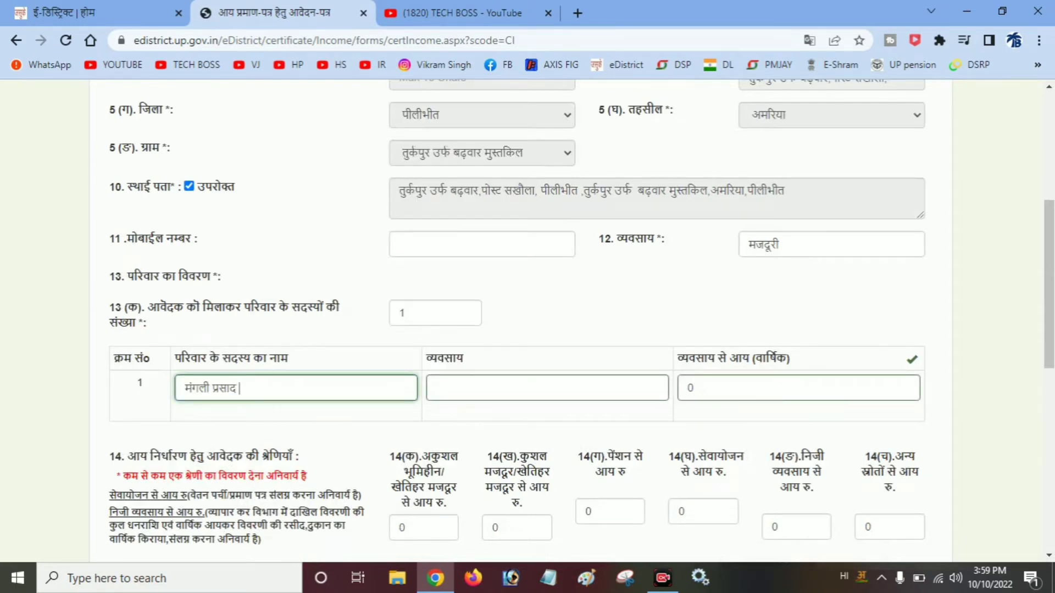
- Copy मजदूरी into the member's occupation and enter annual income 10000
double_click(769, 247)
right_click(765, 245)
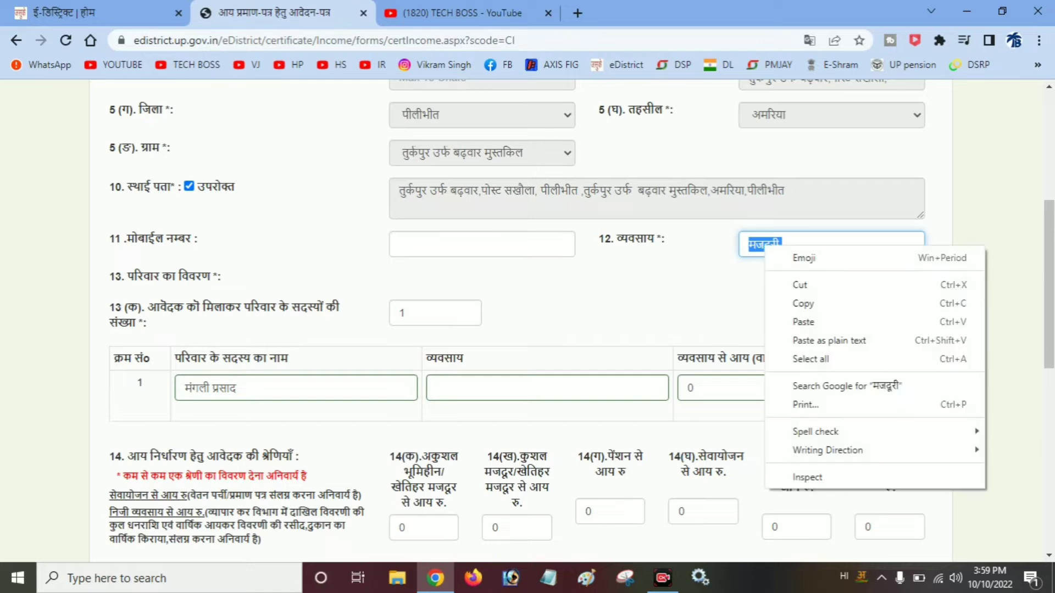
click(792, 303)
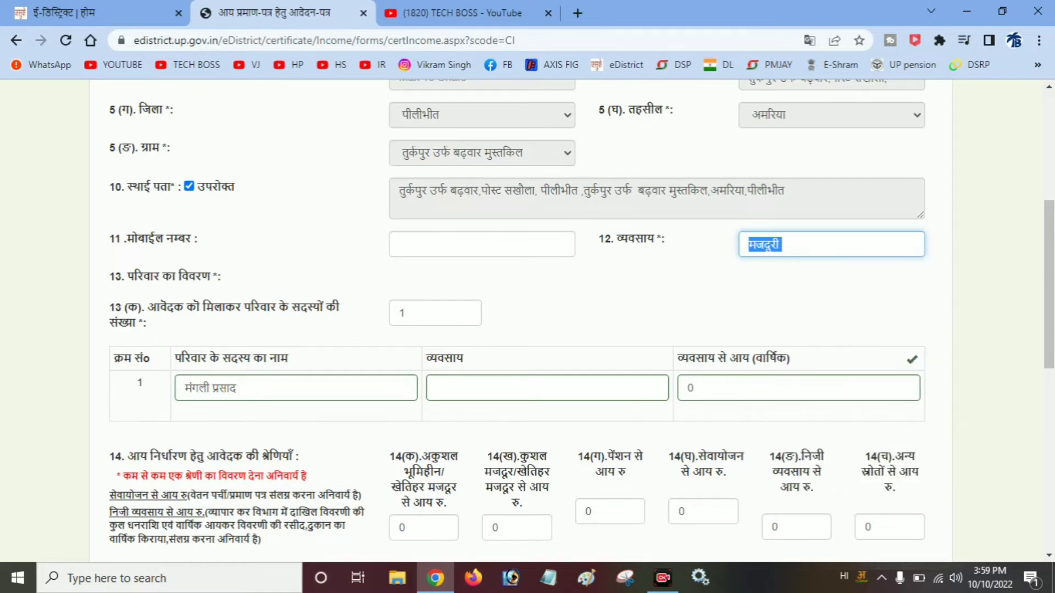
click(487, 388)
right_click(488, 392)
click(522, 269)
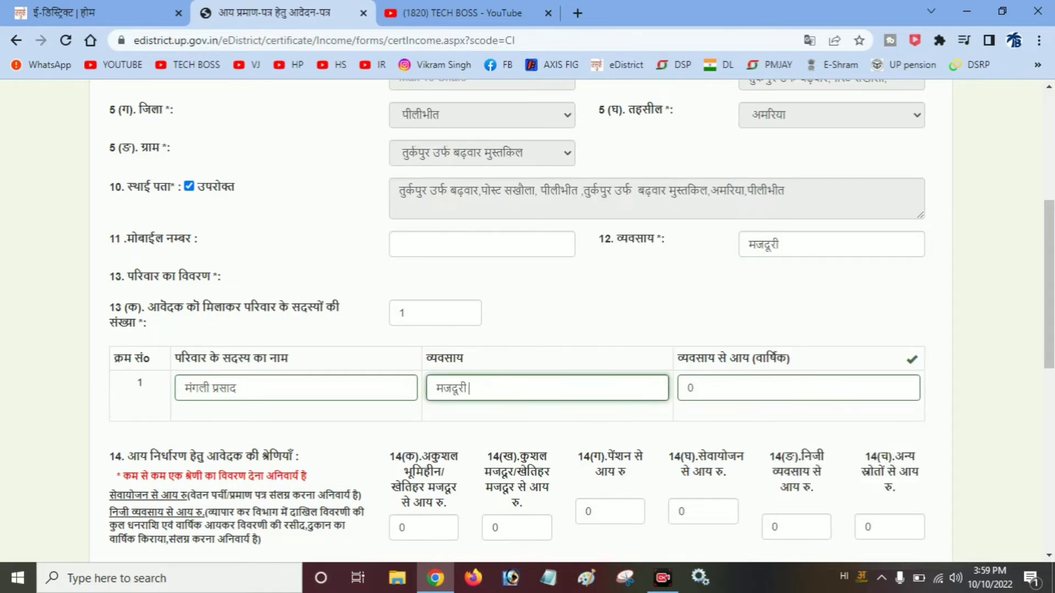
key(Tab)
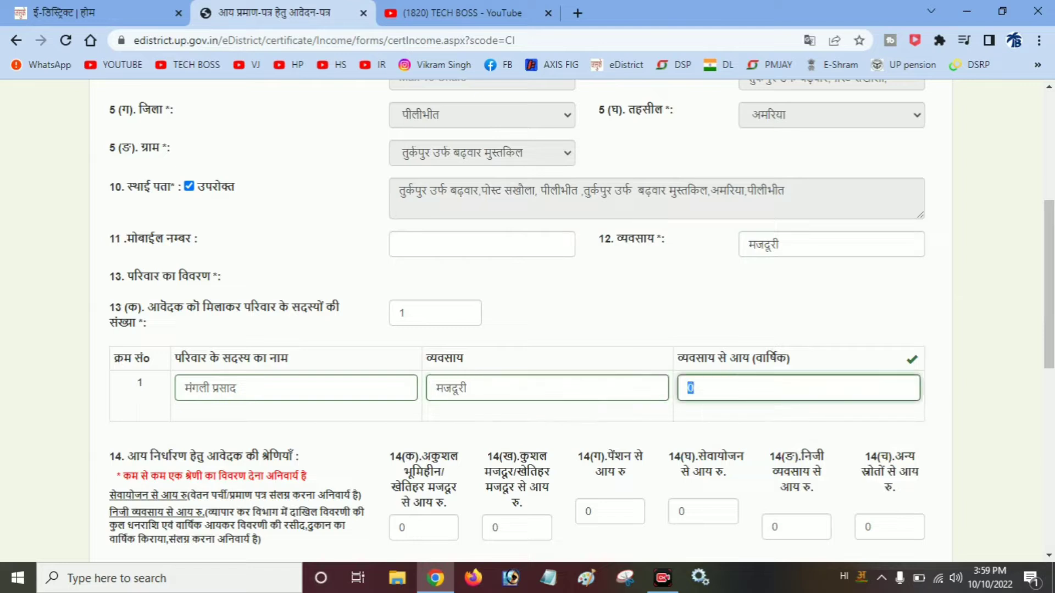
text(10000)
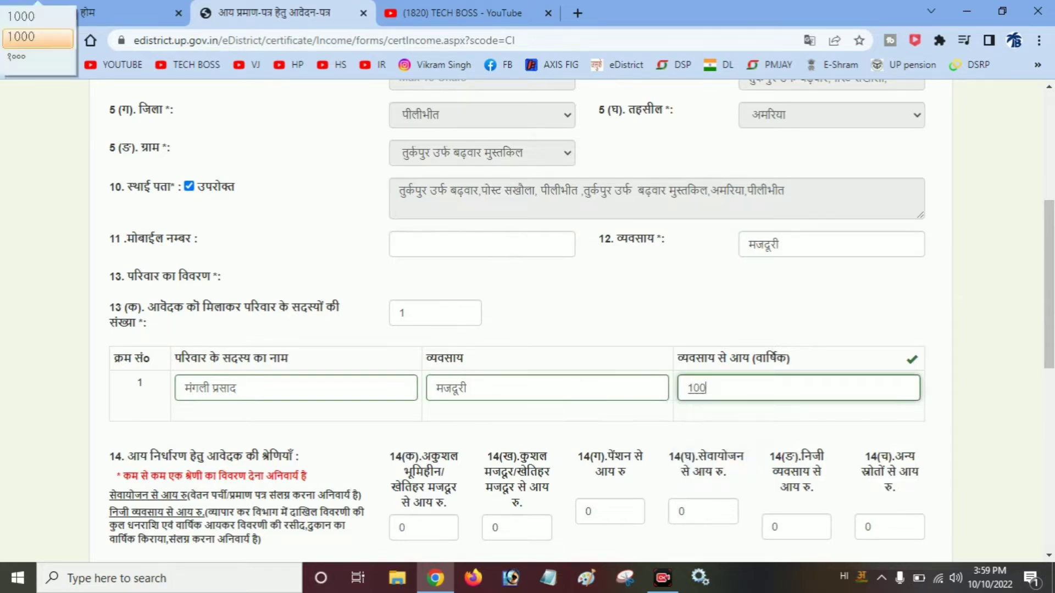
key(Return)
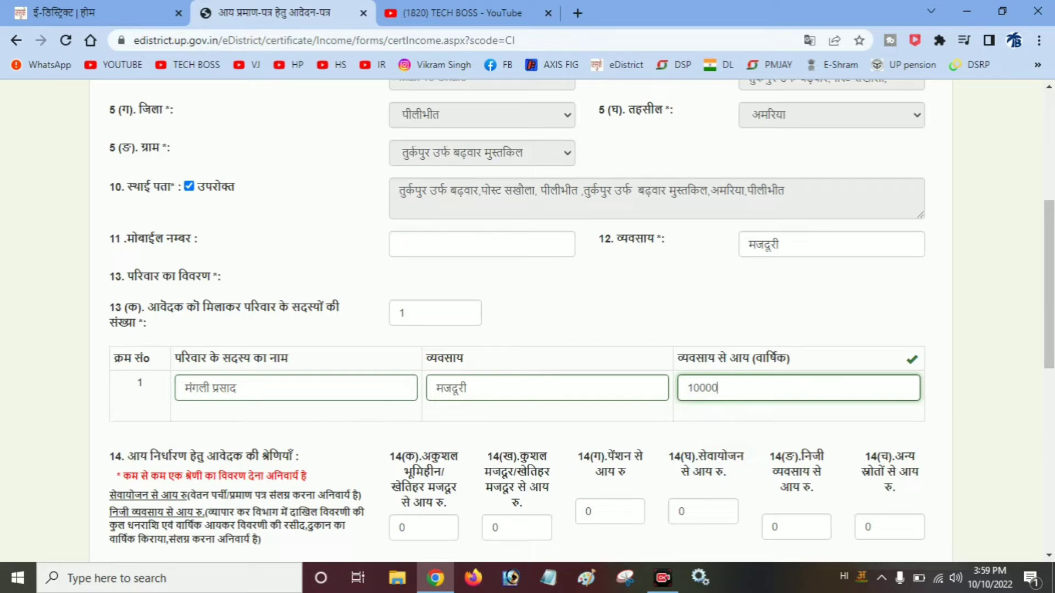
scroll(527, 319, down, 3)
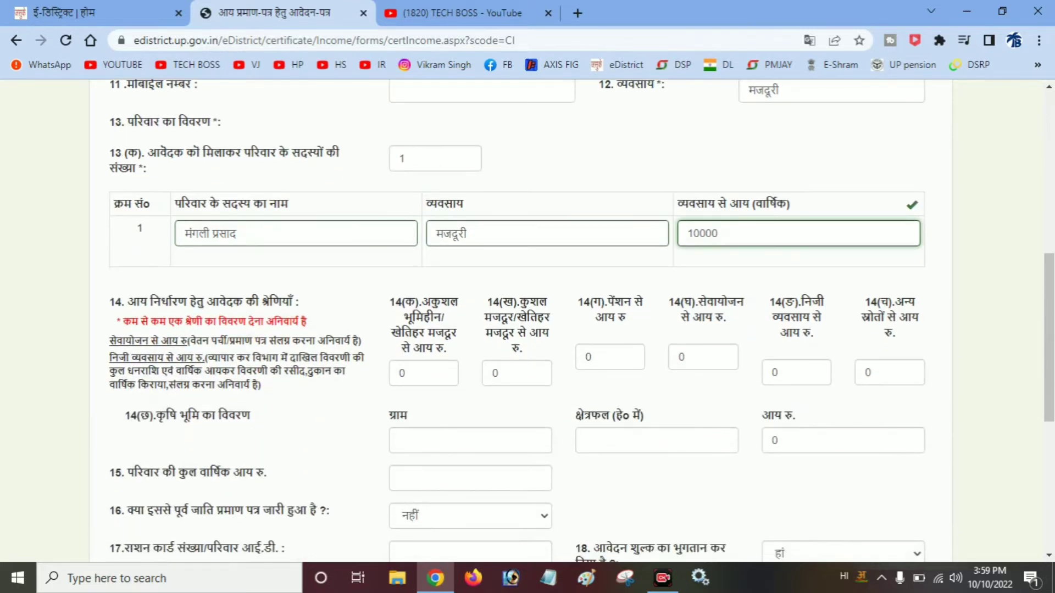
- Enter 00 for income categories 14(क) through 14(ङ) and 10000 under 14(च)
click(405, 373)
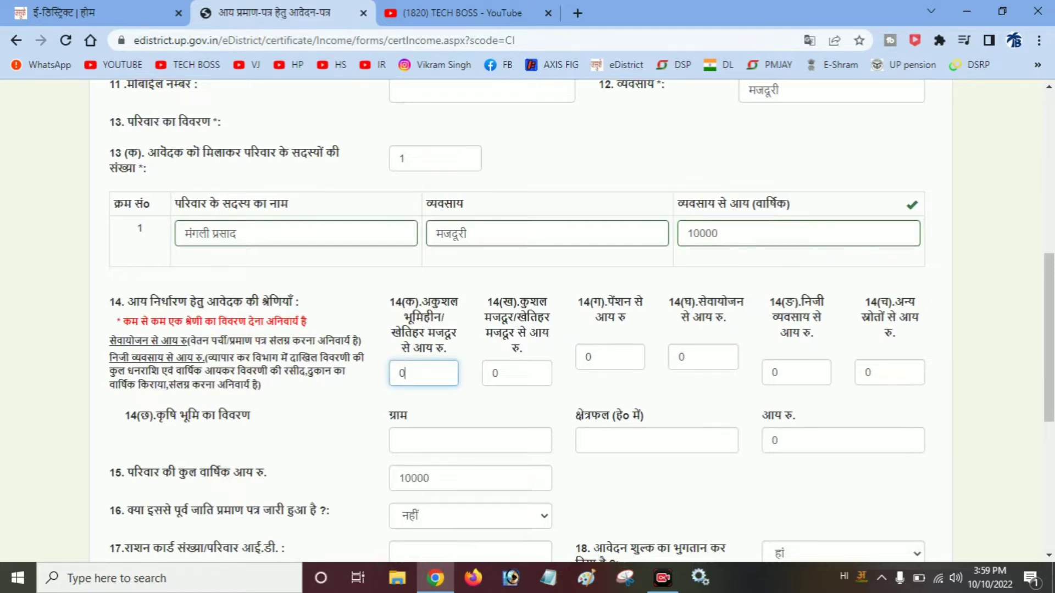
text(0)
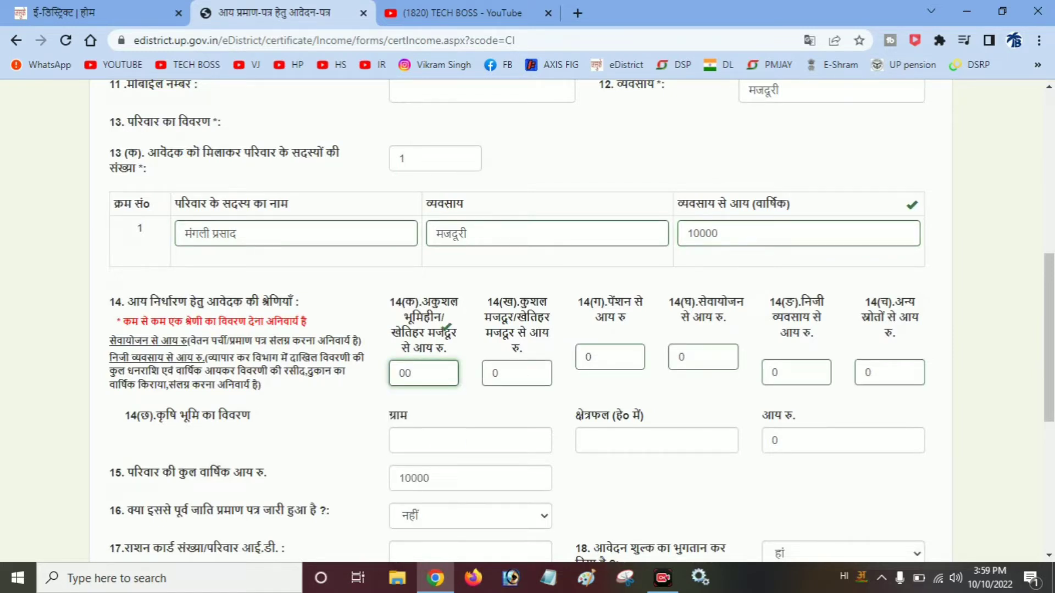
click(503, 373)
text(0)
key(Return)
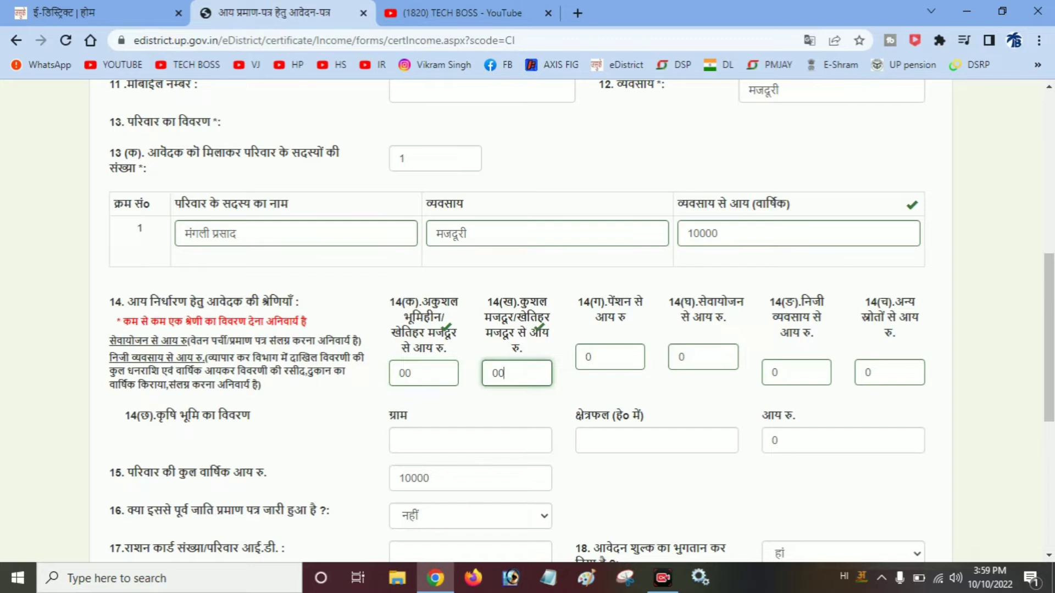
click(596, 357)
text(0)
click(690, 358)
text(0)
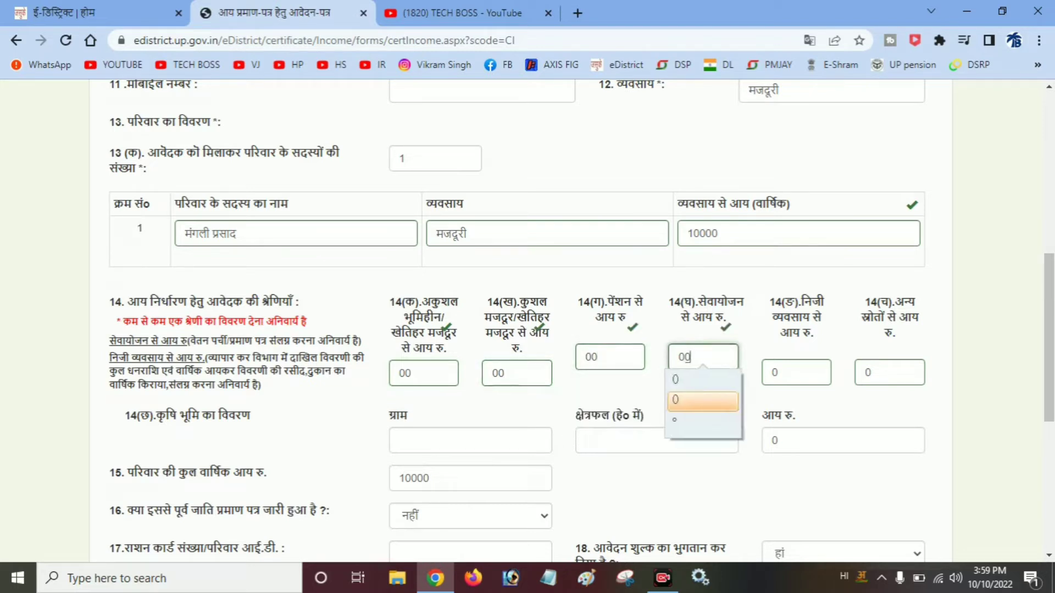
key(Return)
click(782, 372)
text(0)
key(Return)
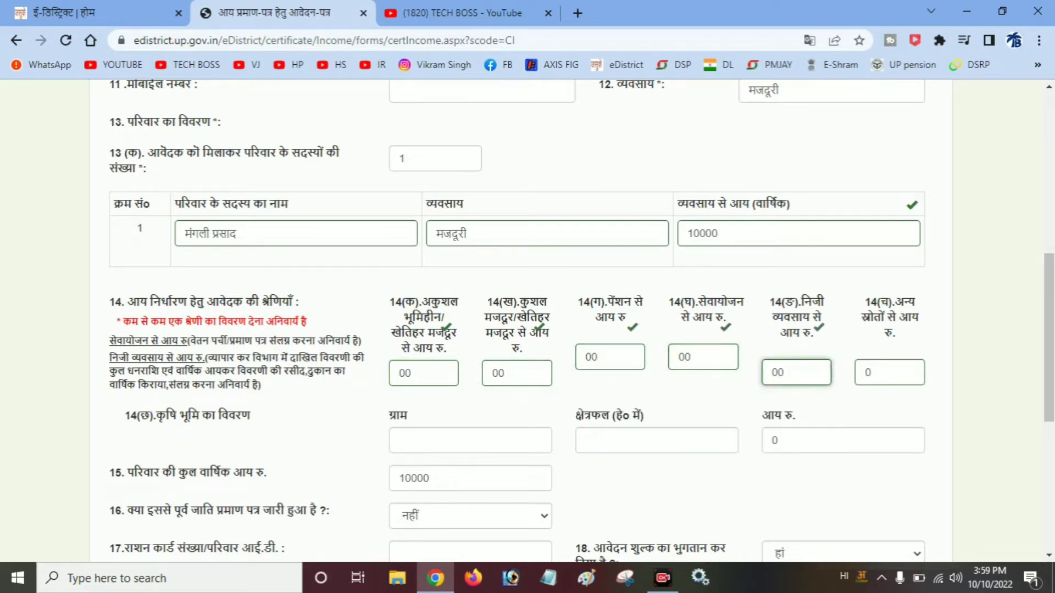
key(Tab)
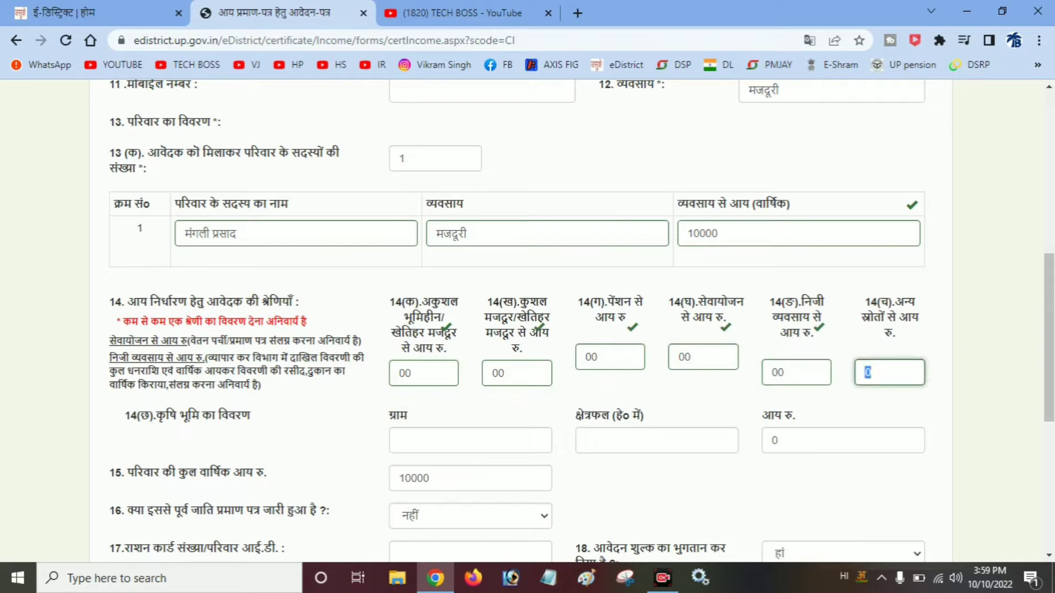
text(1000)
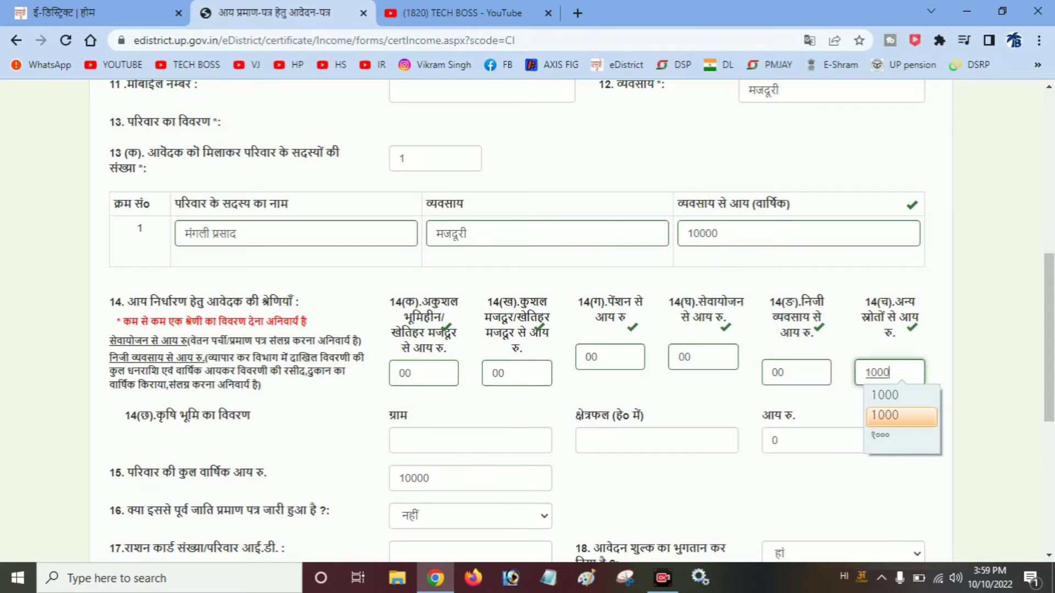
text(0)
key(Return)
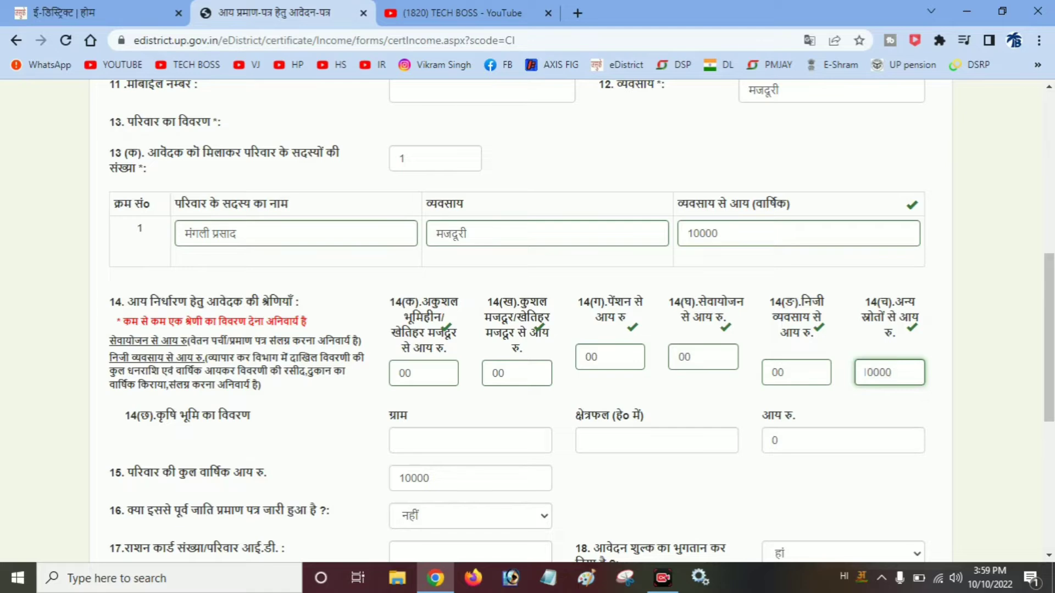
- Paste the address into the farmland village field 14(छ), with area 00 and income 10000
scroll(520, 318, up, 8)
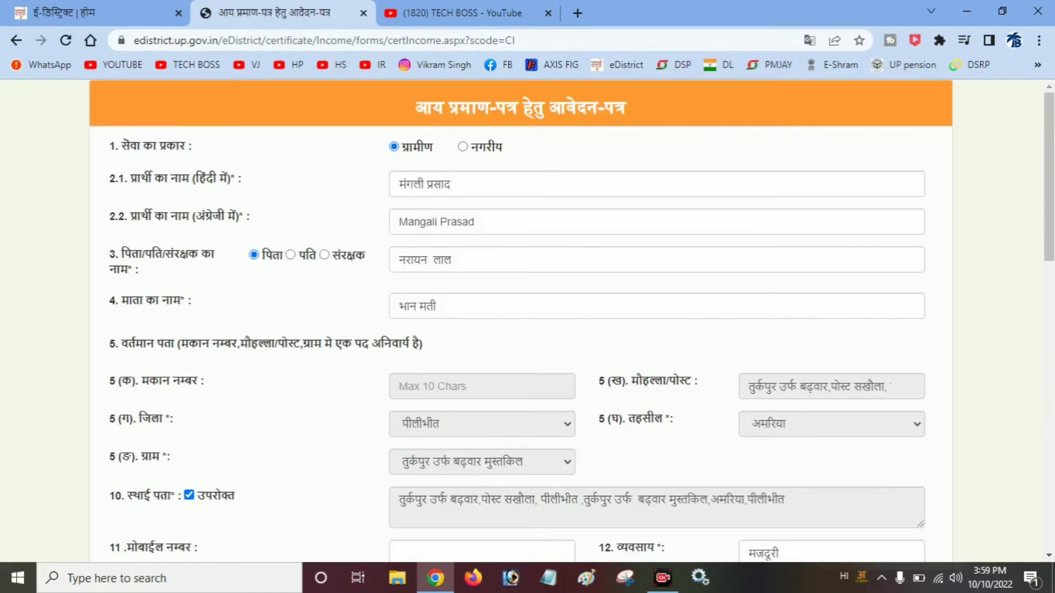
drag(579, 499, 397, 499)
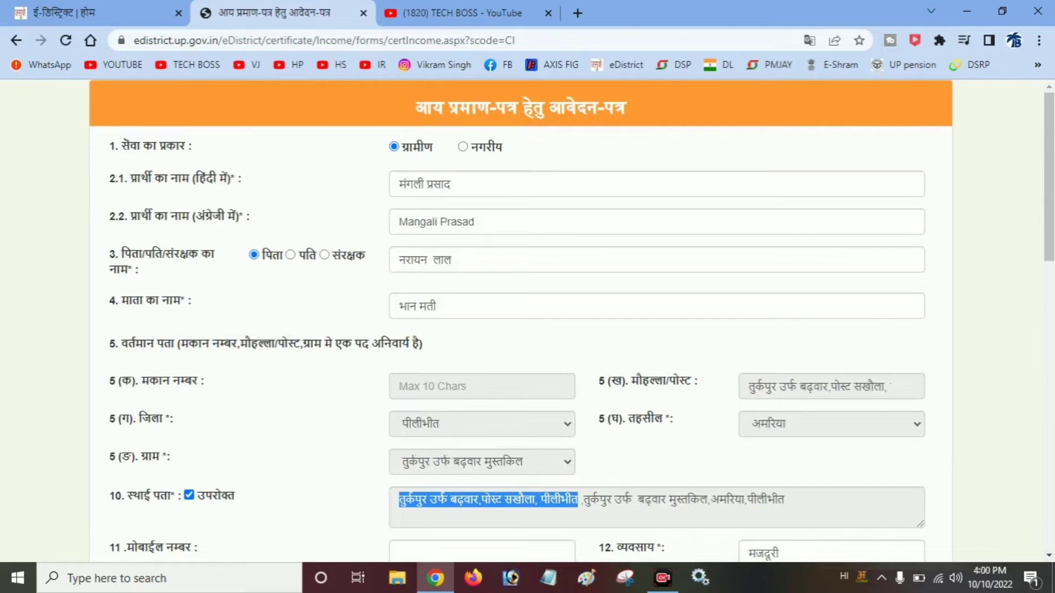
right_click(441, 501)
click(472, 404)
scroll(471, 404, down, 8)
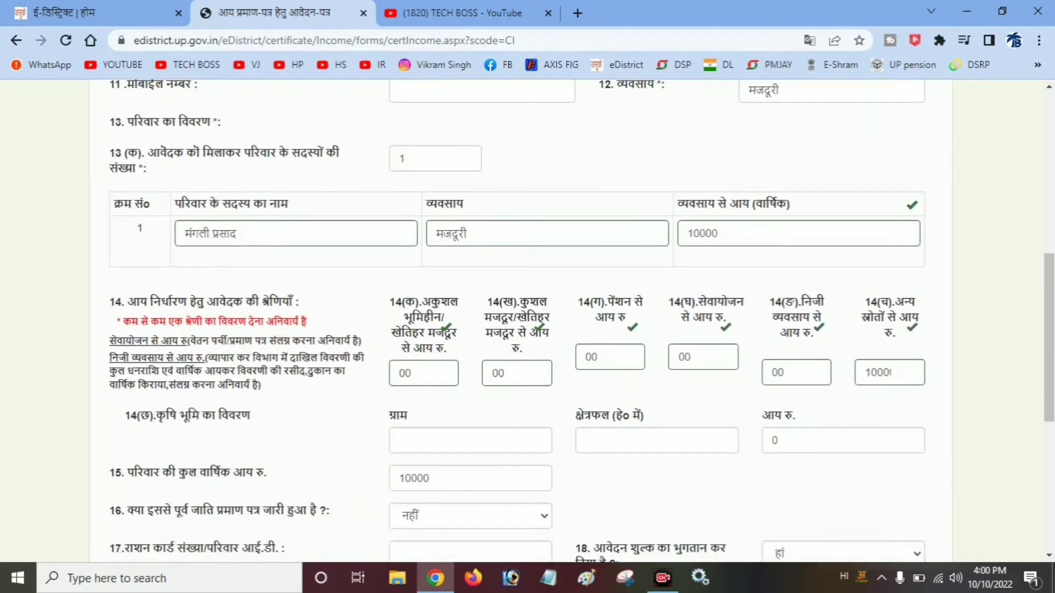
click(470, 441)
right_click(434, 443)
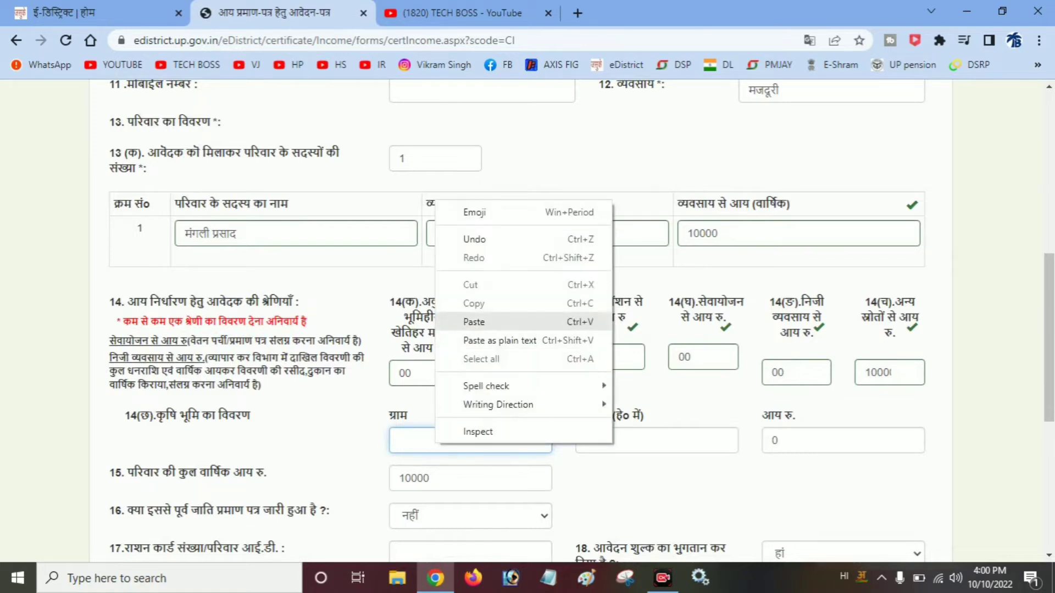
click(483, 322)
click(656, 441)
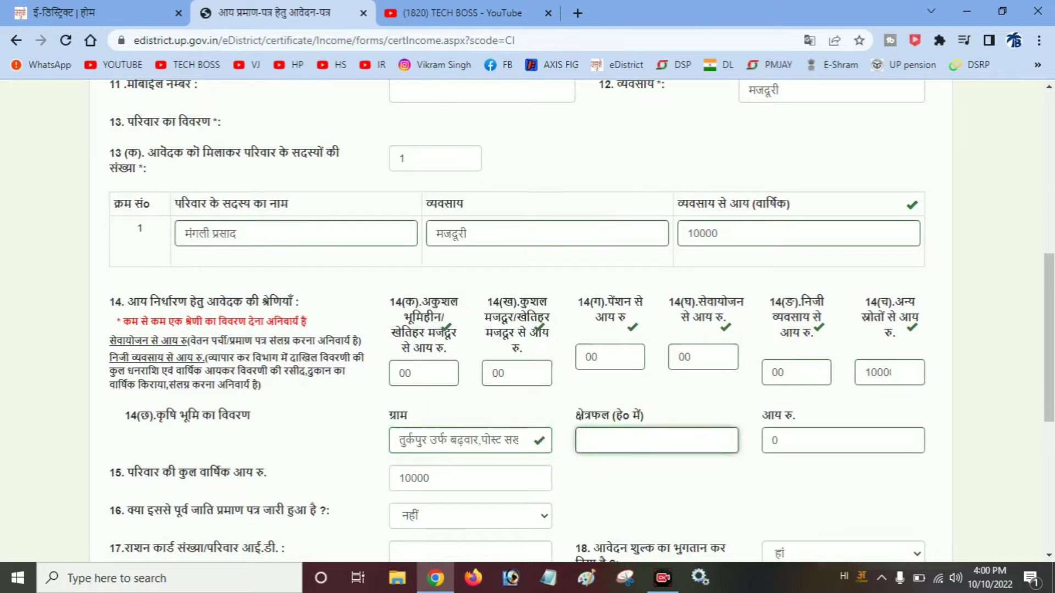
text(00)
key(Tab)
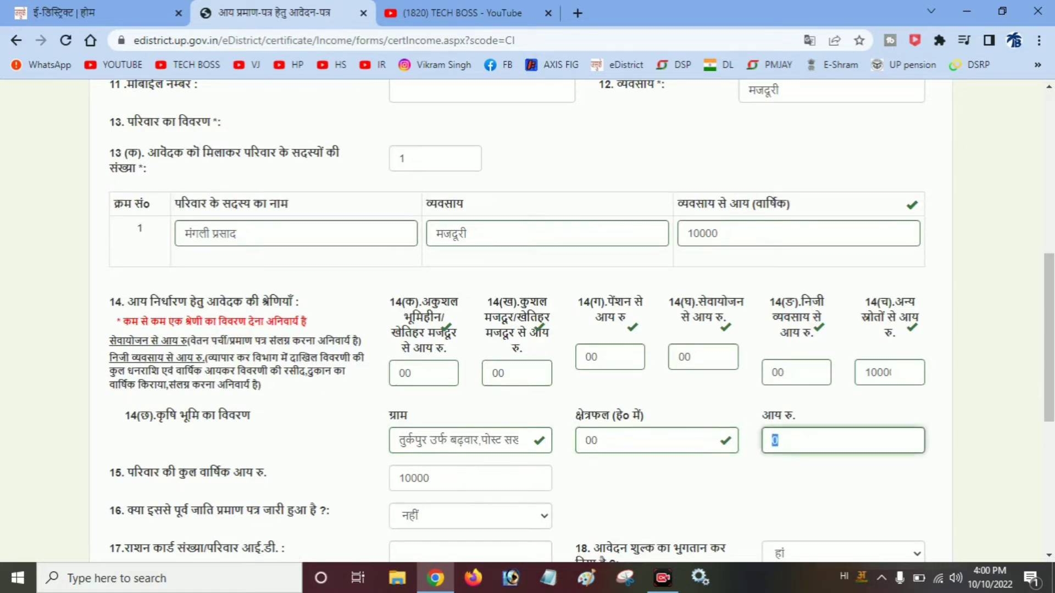
text(10000)
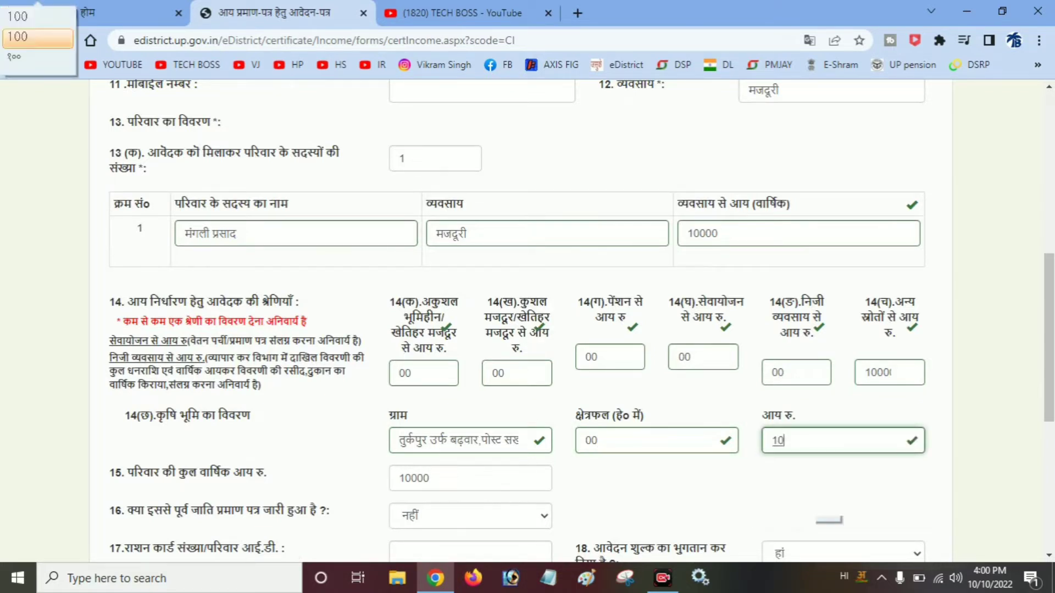
key(Return)
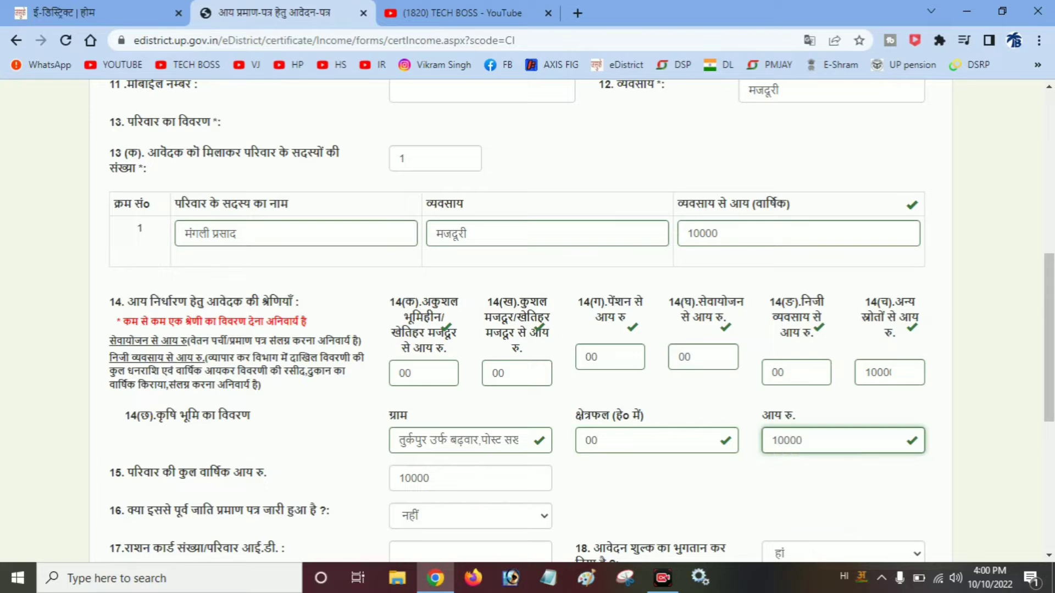
- Select छात्रवृत्ति हेतु (scholarship) from the field 19 reason dropdown
scroll(528, 318, down, 4)
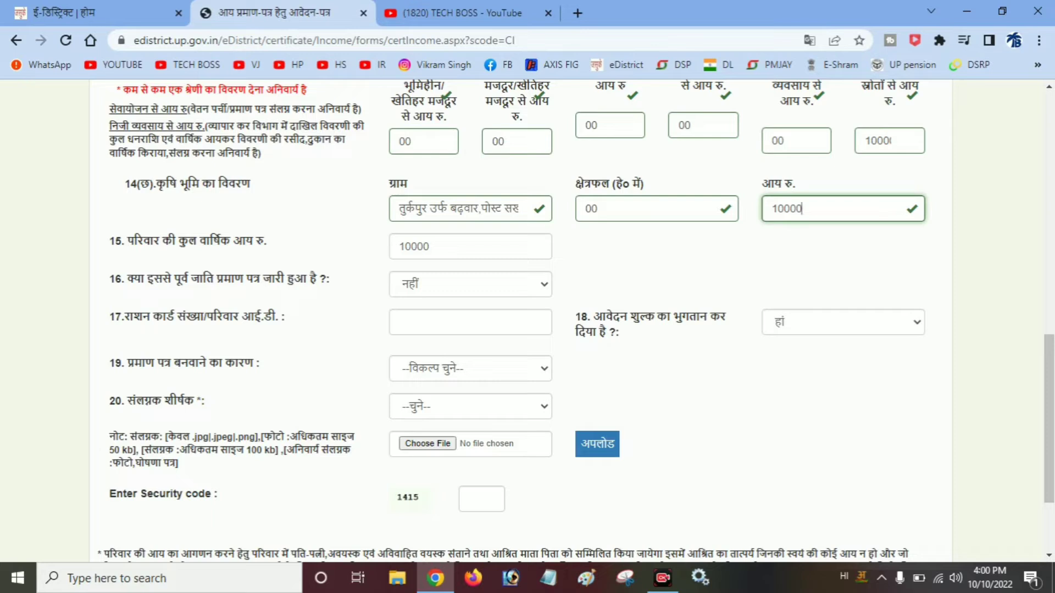
click(470, 368)
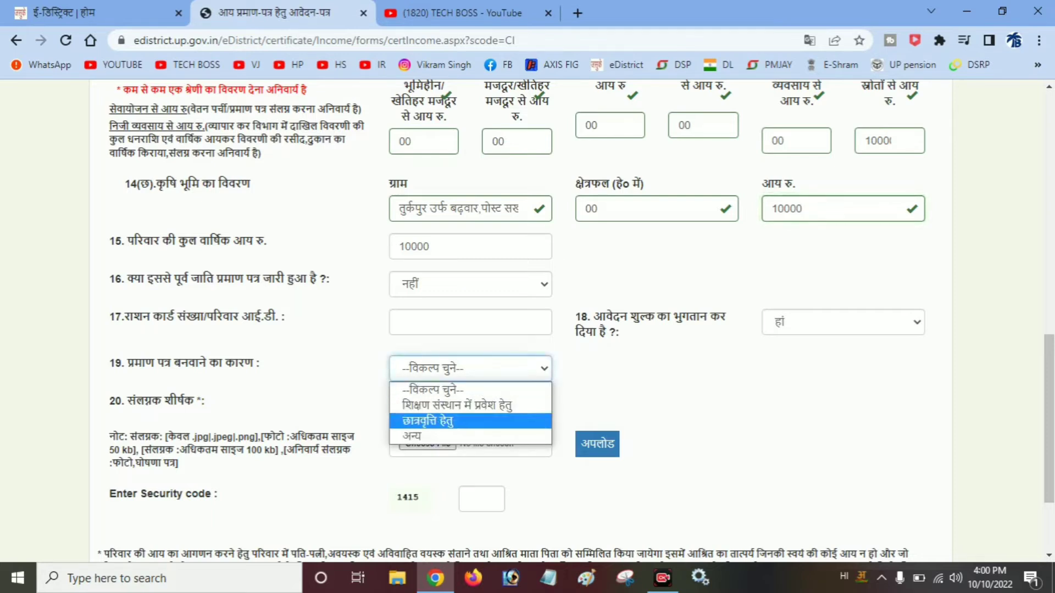
click(659, 385)
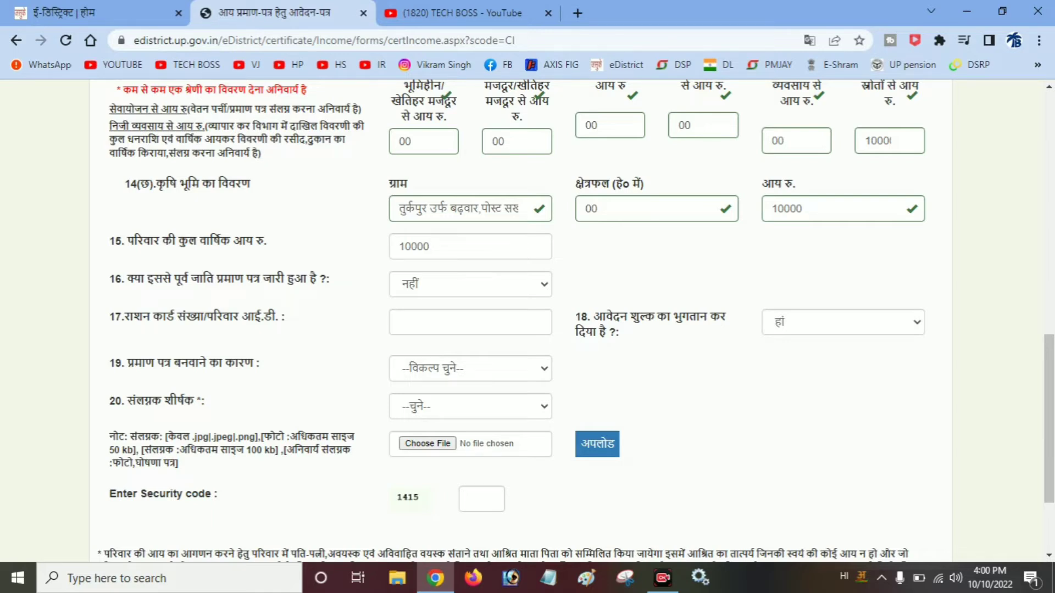
click(471, 369)
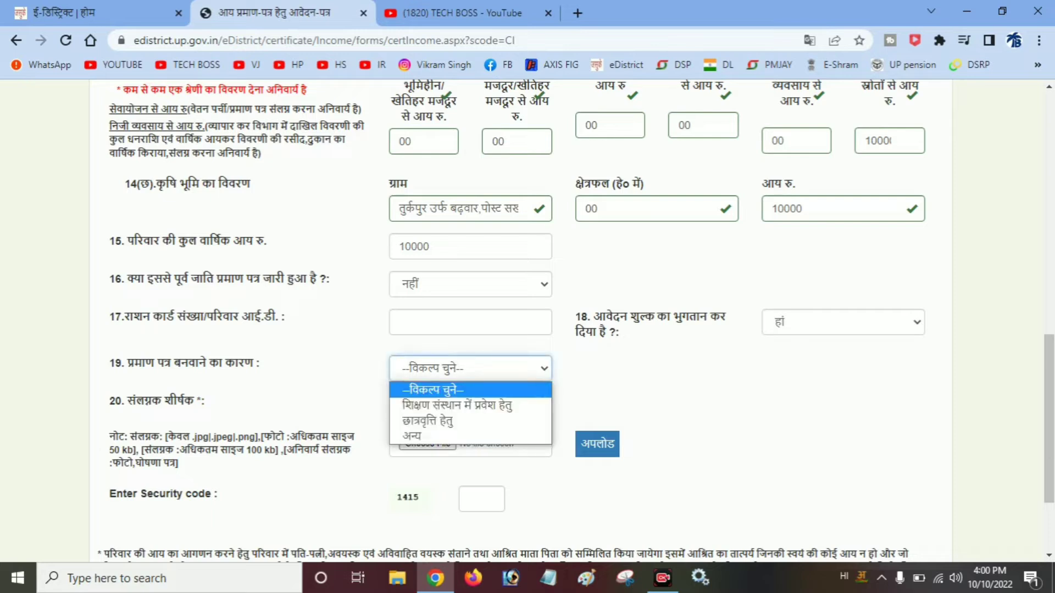
click(440, 422)
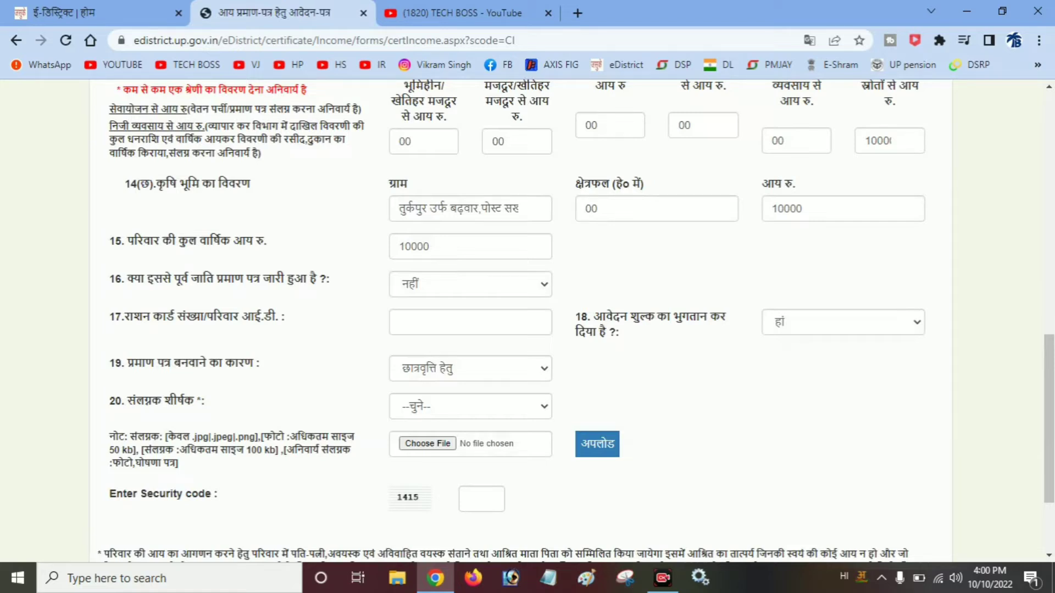
- Set the attachment title to फोटो and browse drive D: into the Income Caste Domiciale folder
click(471, 407)
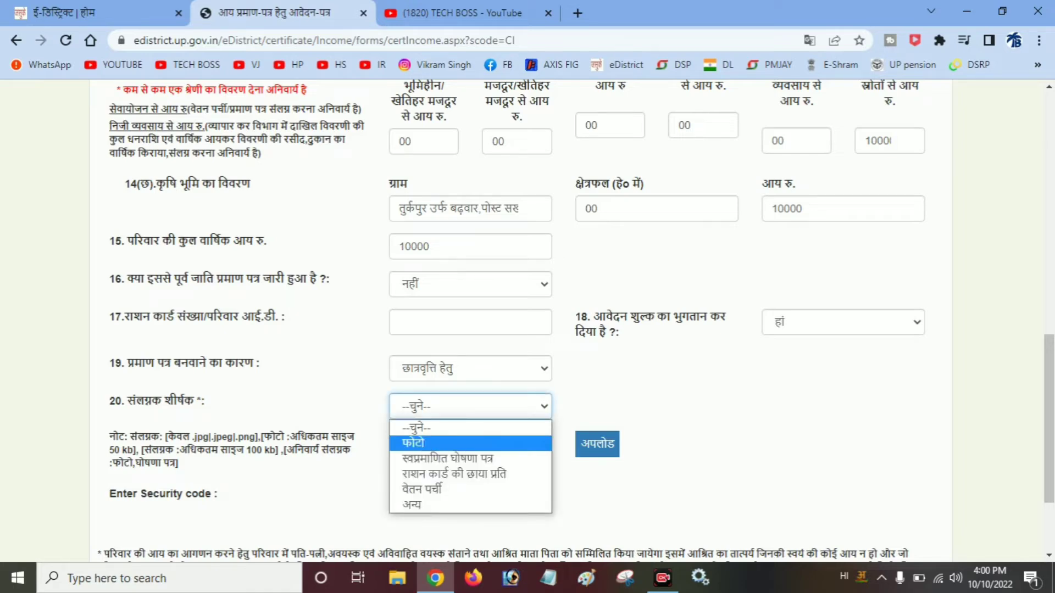
click(418, 443)
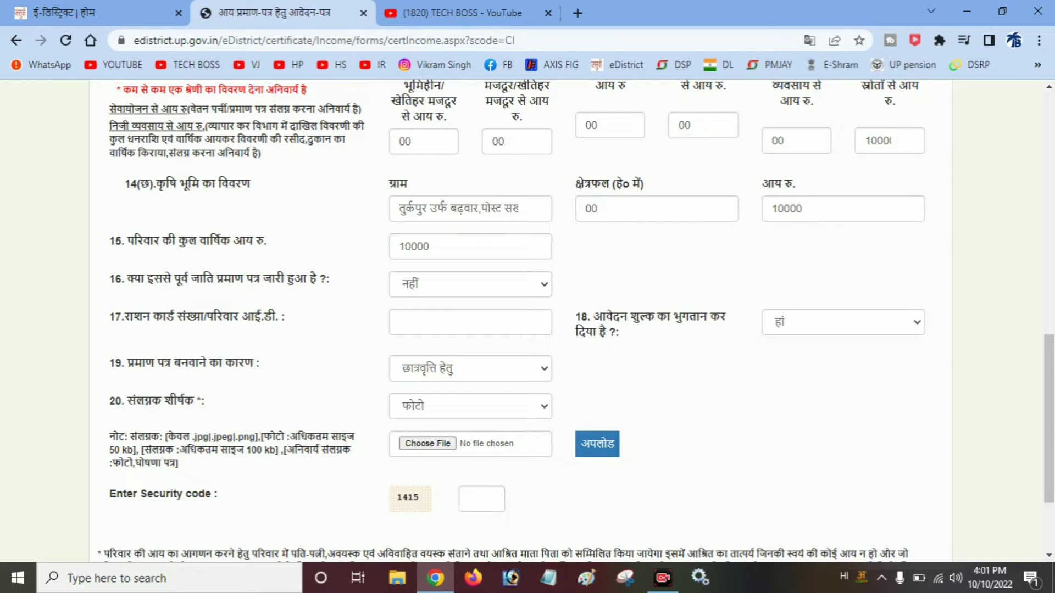
click(435, 444)
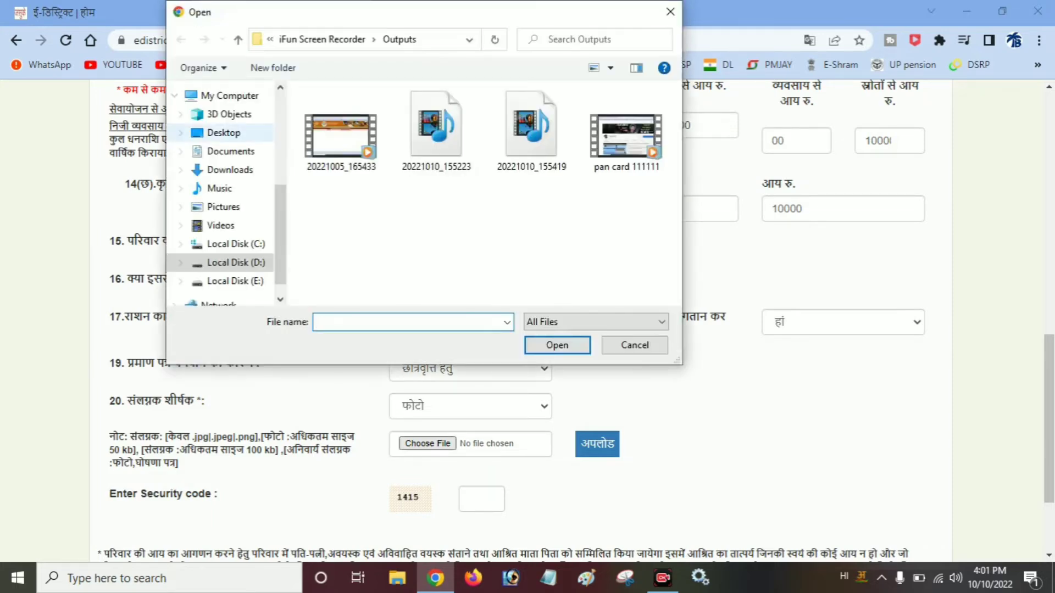
click(235, 245)
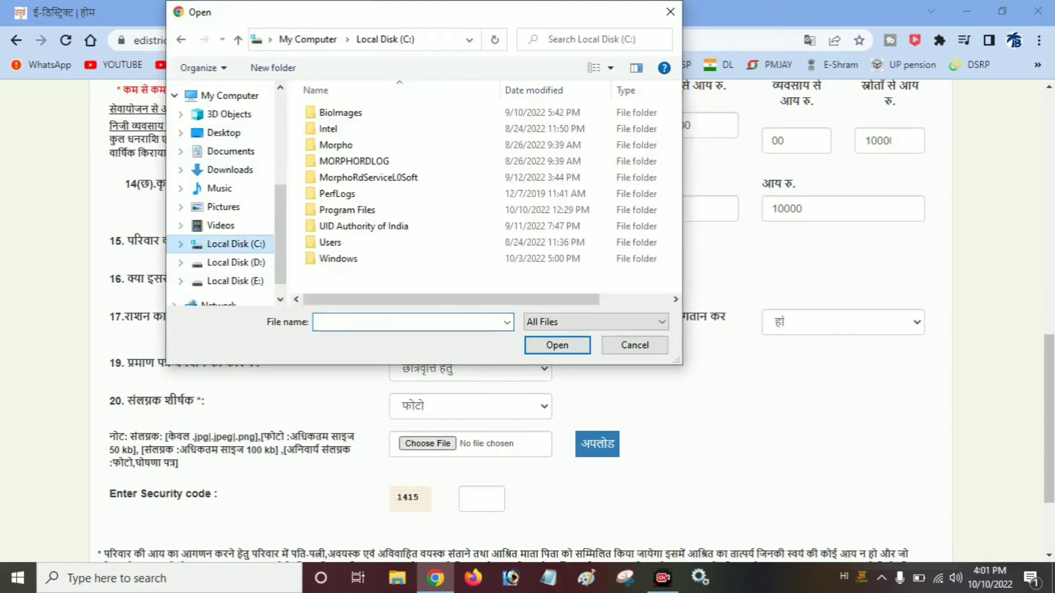
click(235, 262)
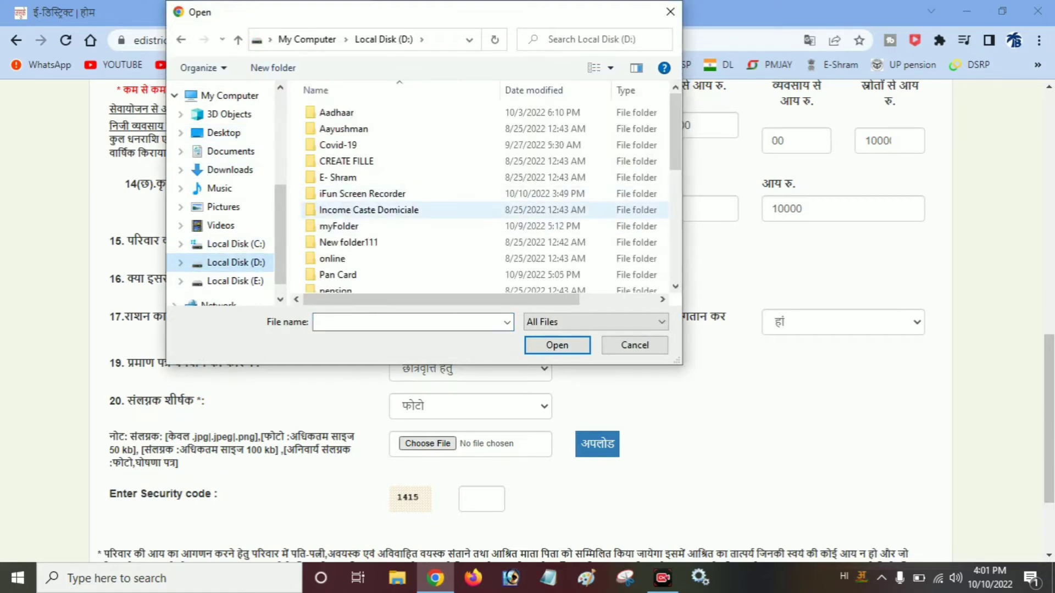
click(369, 210)
double_click(369, 210)
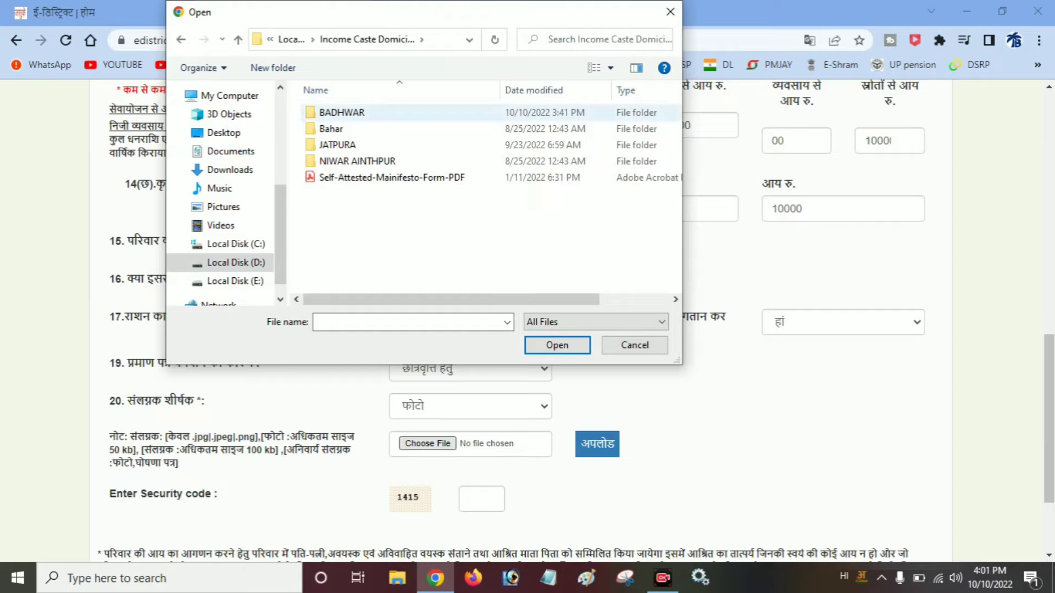
- Pick Photo.jpg from the applicant's folder under BADHWAR, upload it, and go to the YouTube tab
click(357, 112)
double_click(357, 112)
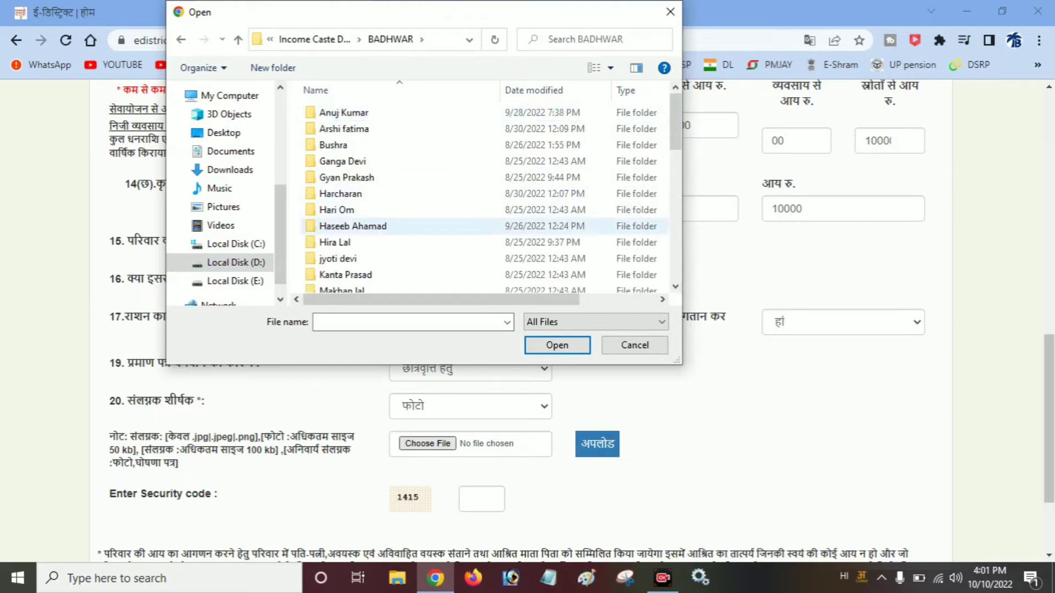
scroll(352, 247, down, 1)
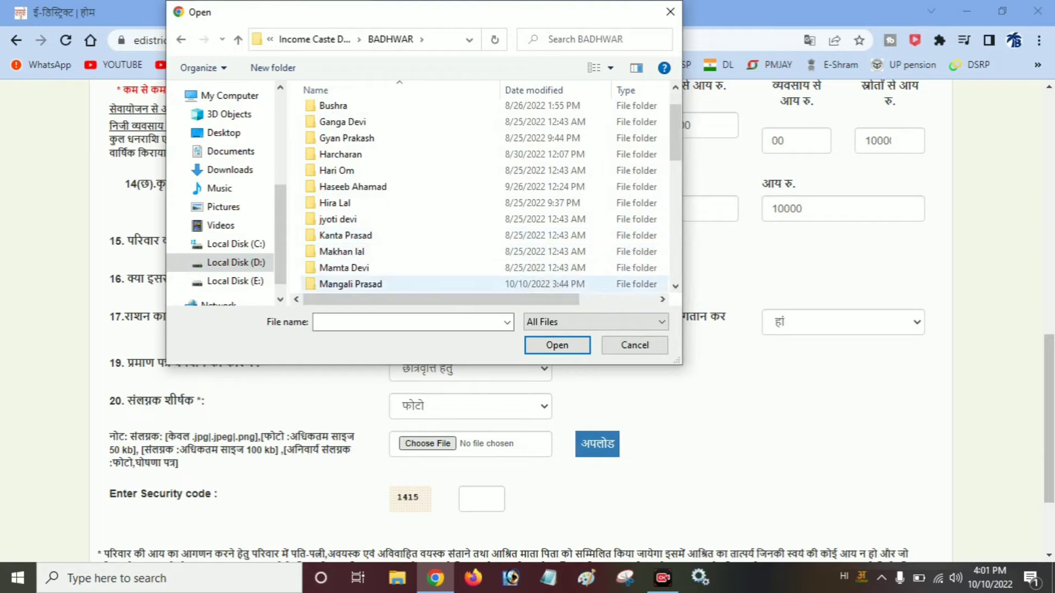
double_click(351, 284)
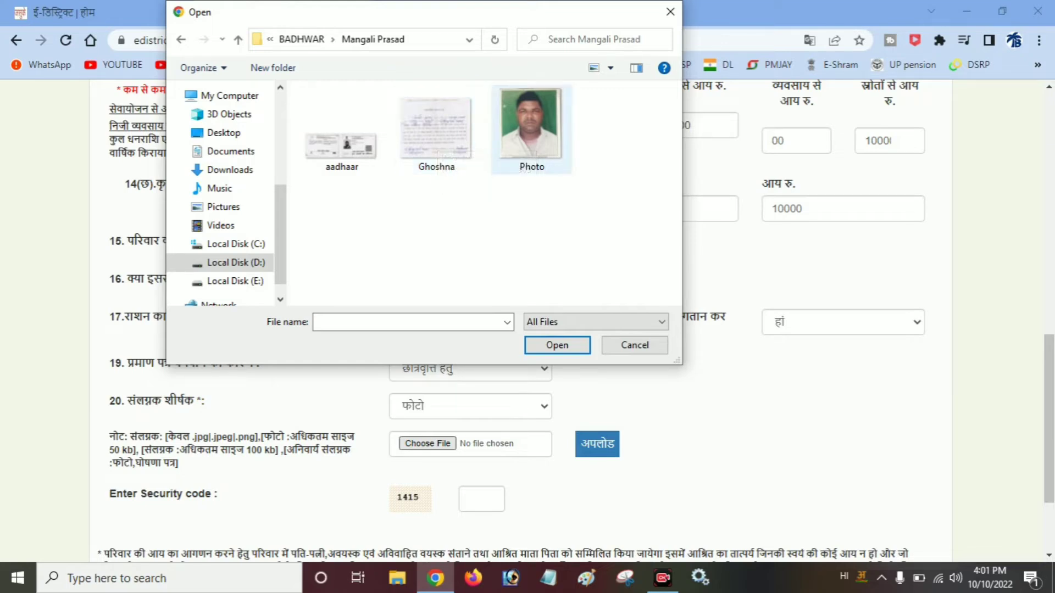
click(531, 129)
key(Return)
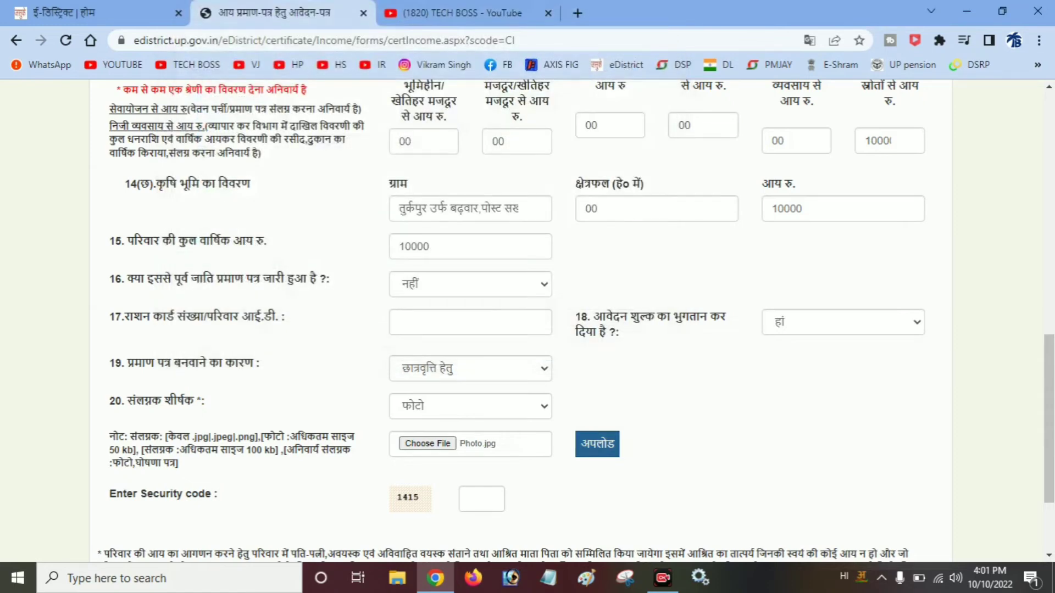
click(598, 444)
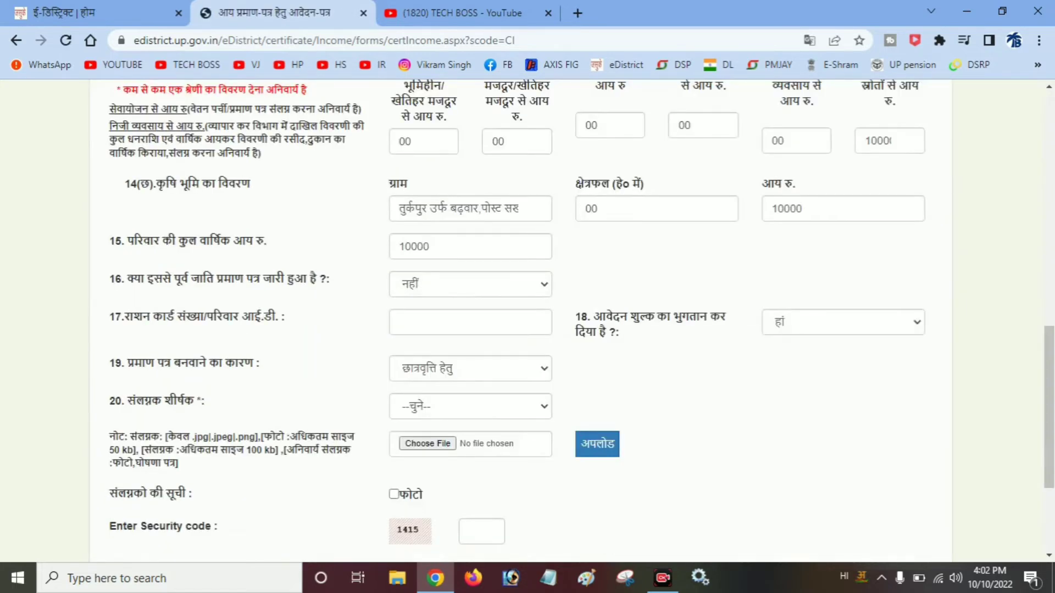
click(494, 14)
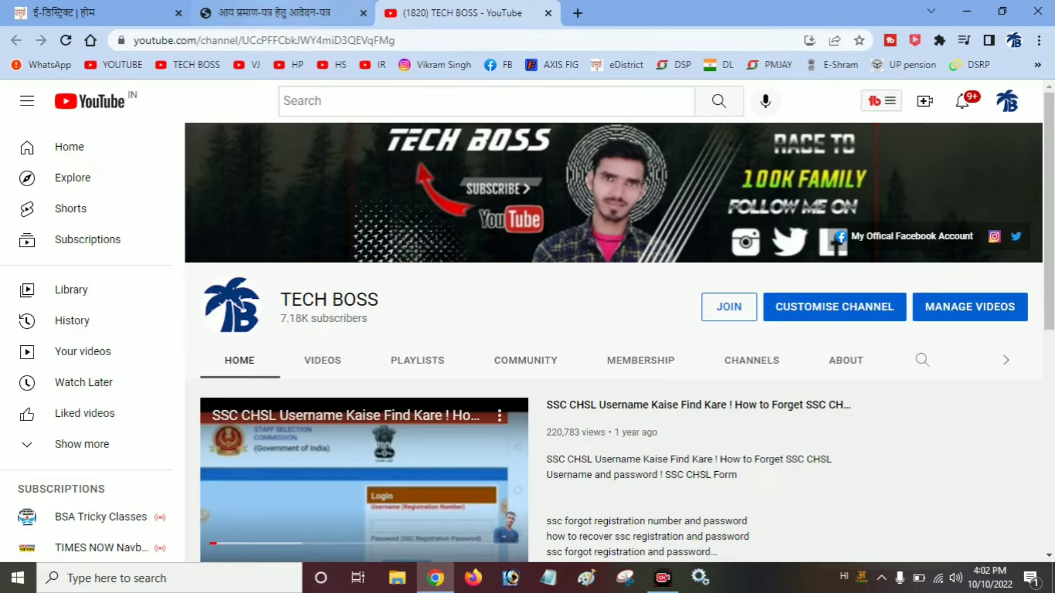
- Back on the form, upload Ghoshna.jpg as the स्वप्रमाणित घोषणा पत्र attachment
click(286, 13)
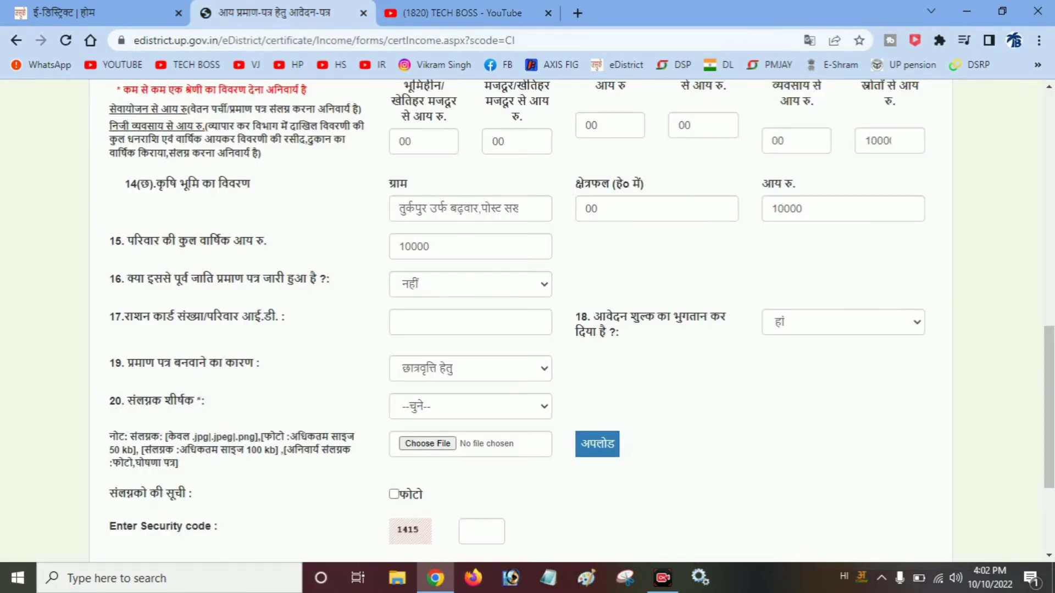
scroll(528, 319, down, 2)
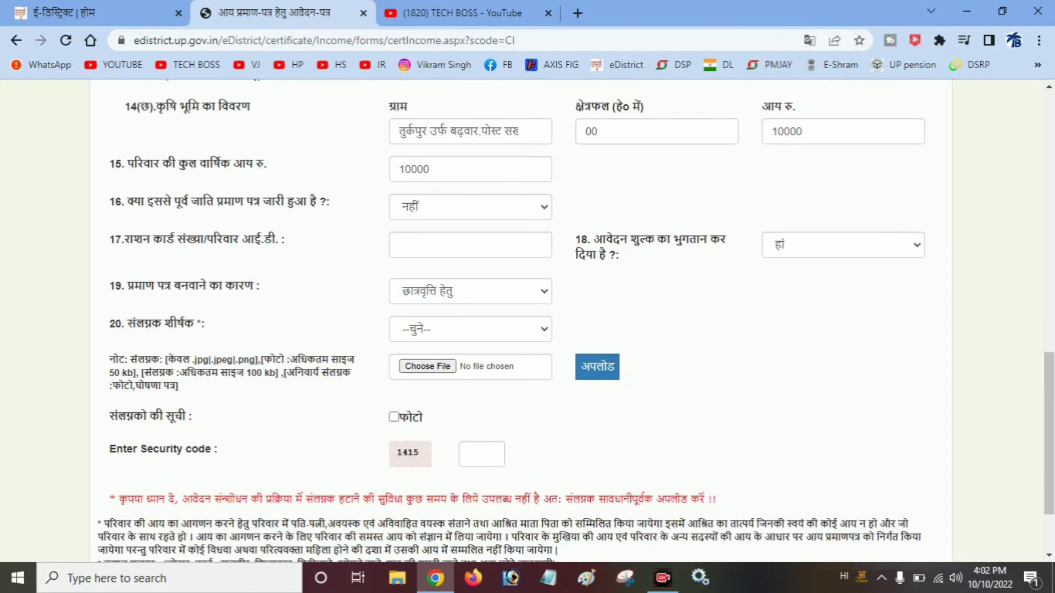
click(470, 329)
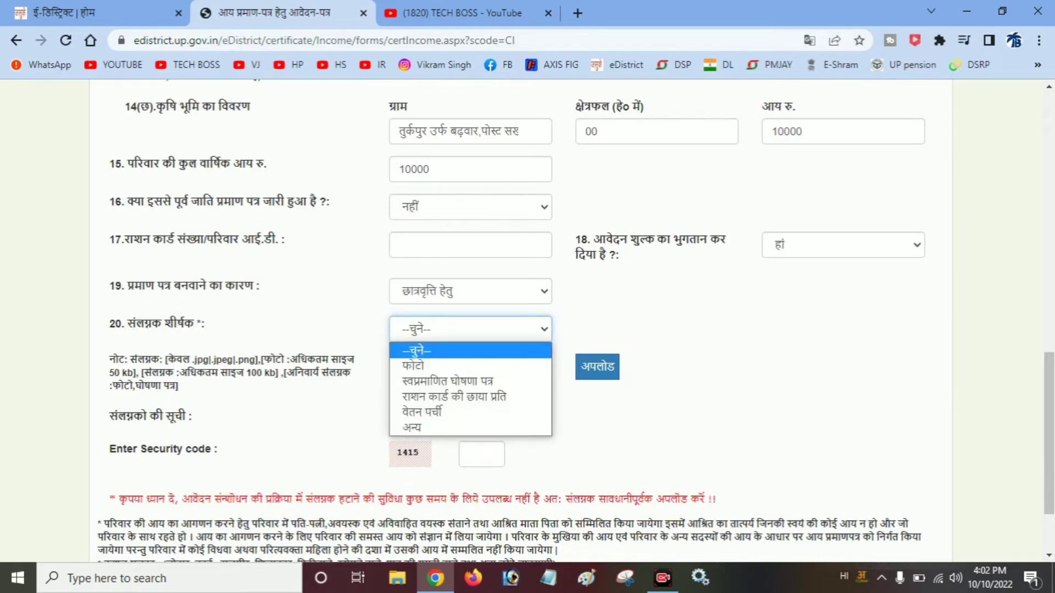
click(448, 382)
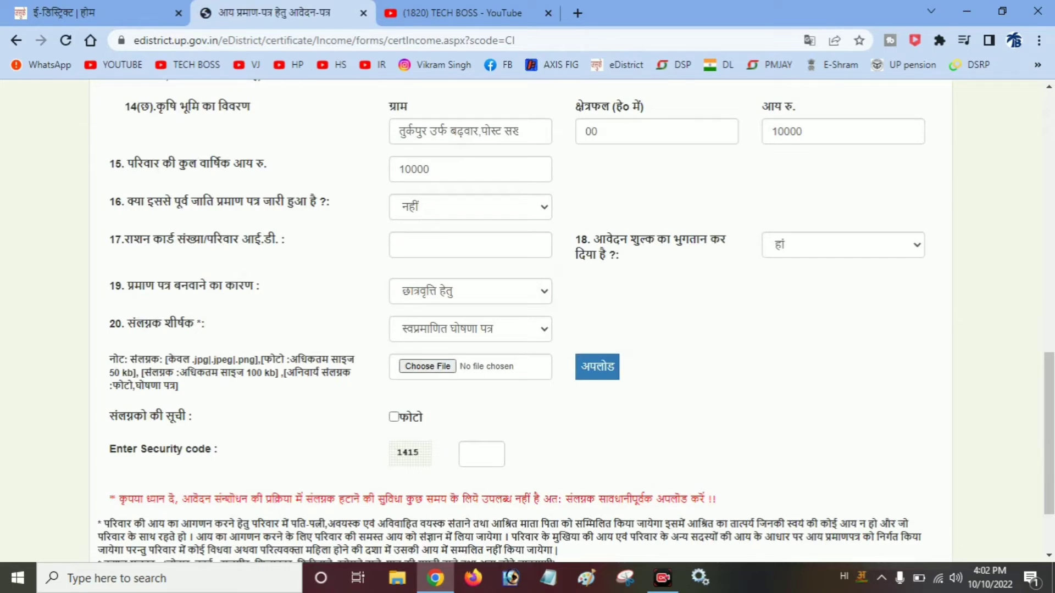
click(428, 367)
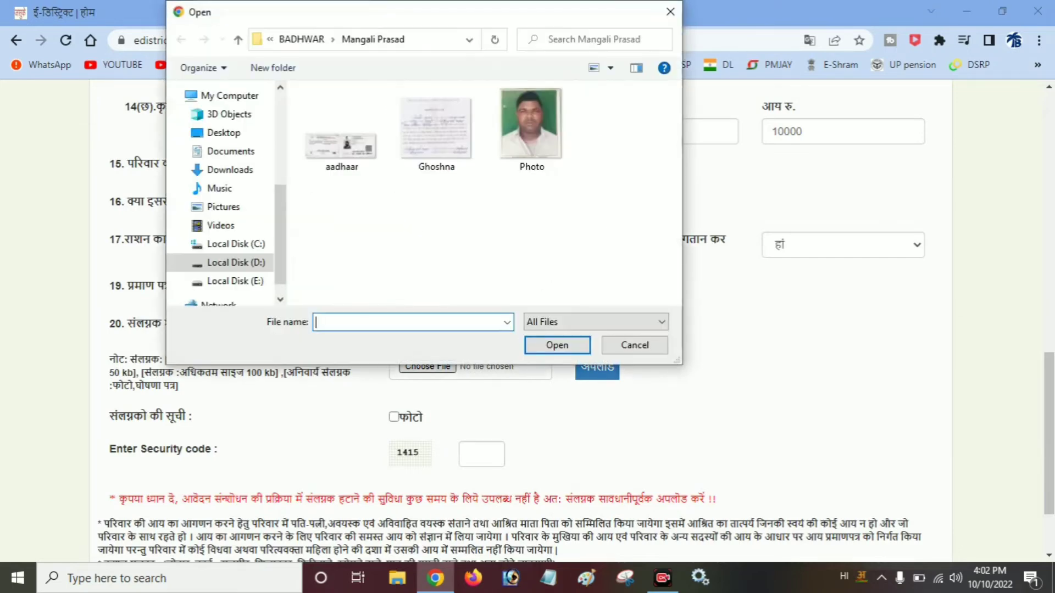
double_click(436, 132)
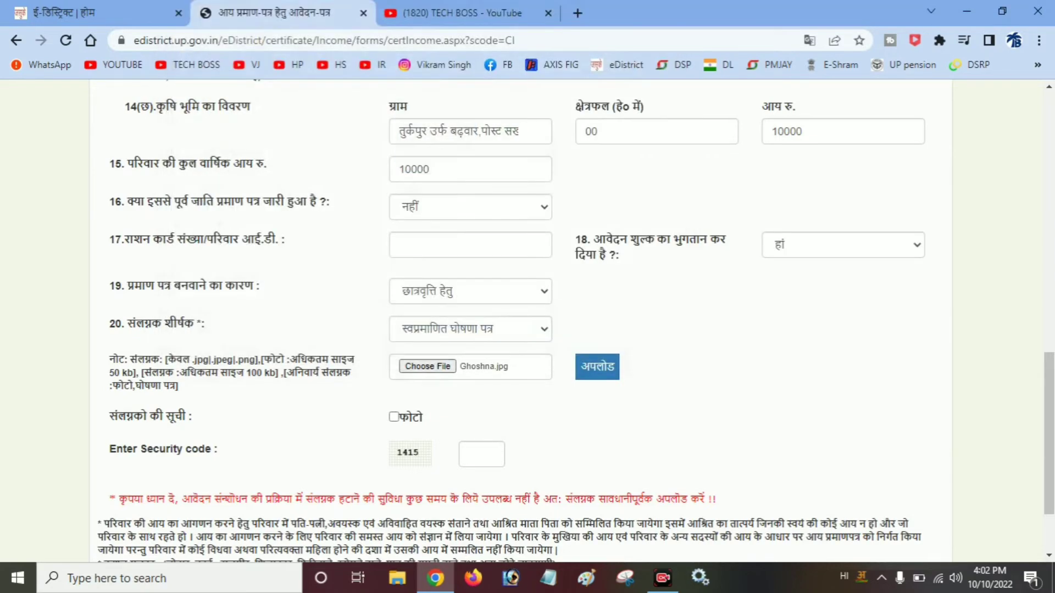
click(598, 367)
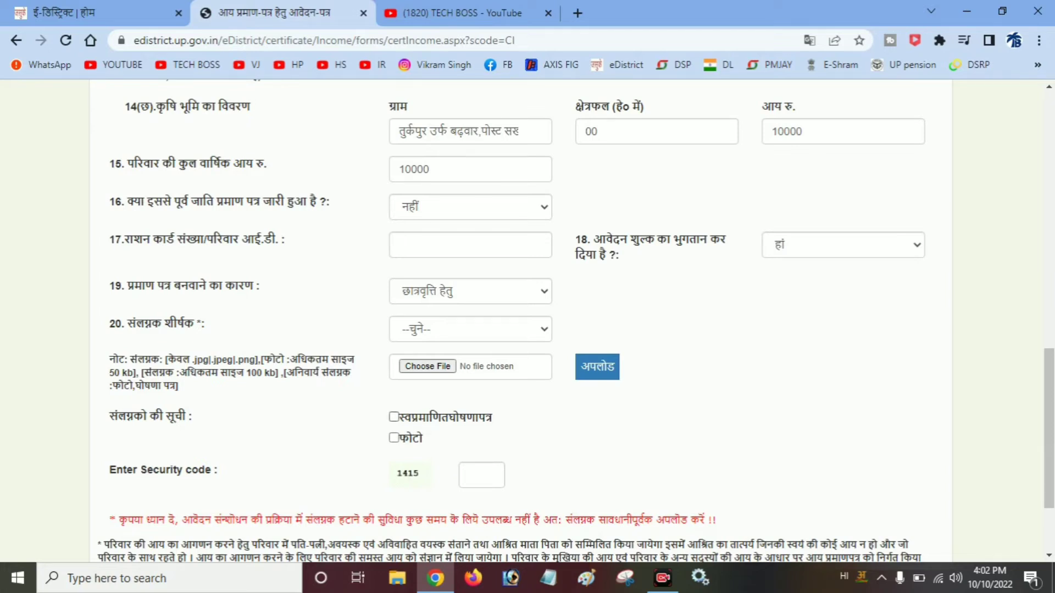
- Set the attachment type to अन्य with the title आधार
click(470, 330)
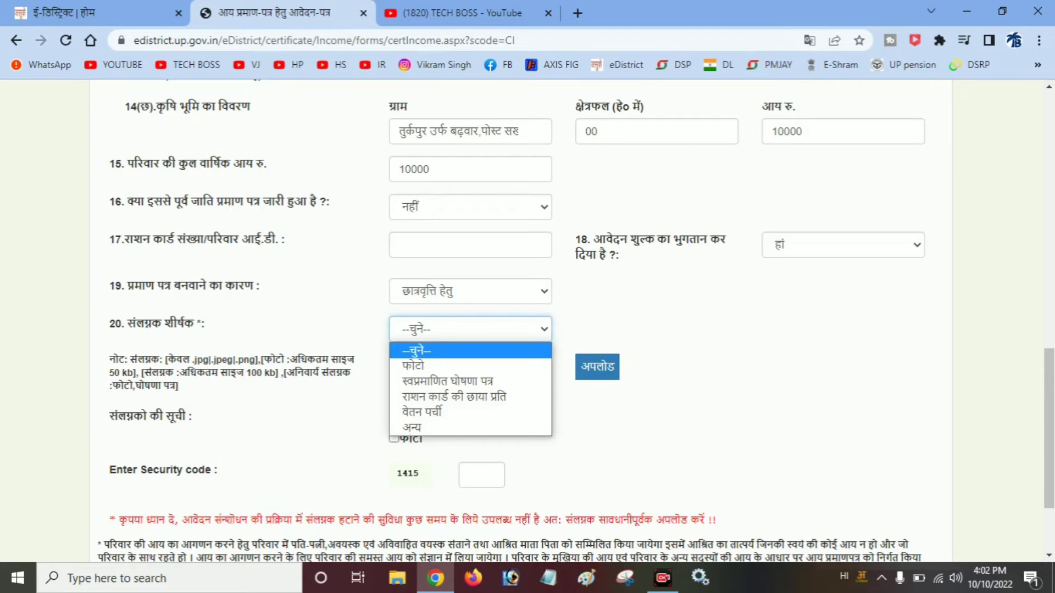
key(Down)
key(Down)
key(Down)
key(Down)
key(Down)
key(Return)
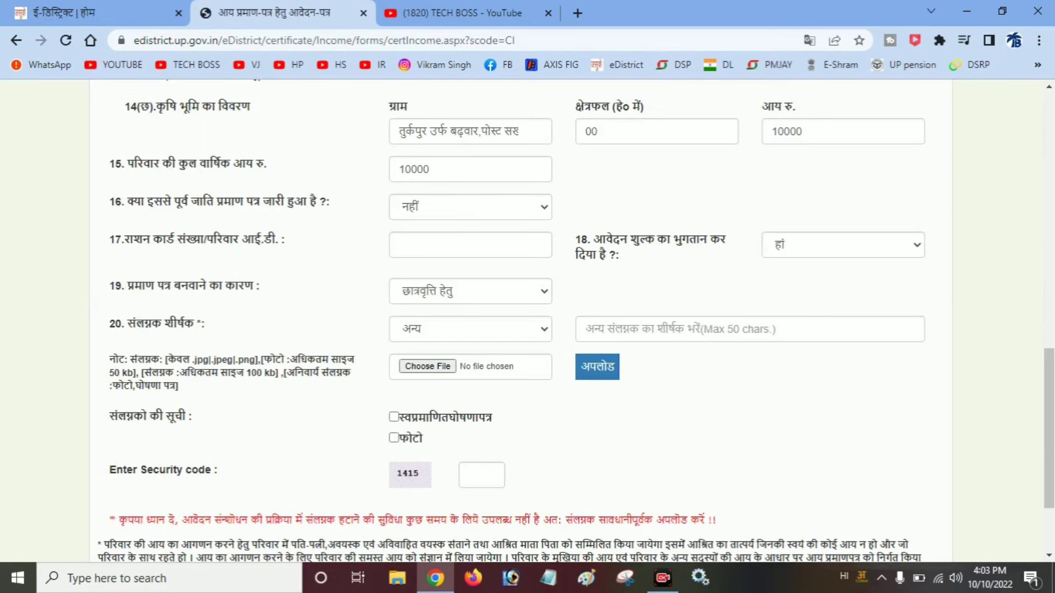
click(681, 329)
text(aa)
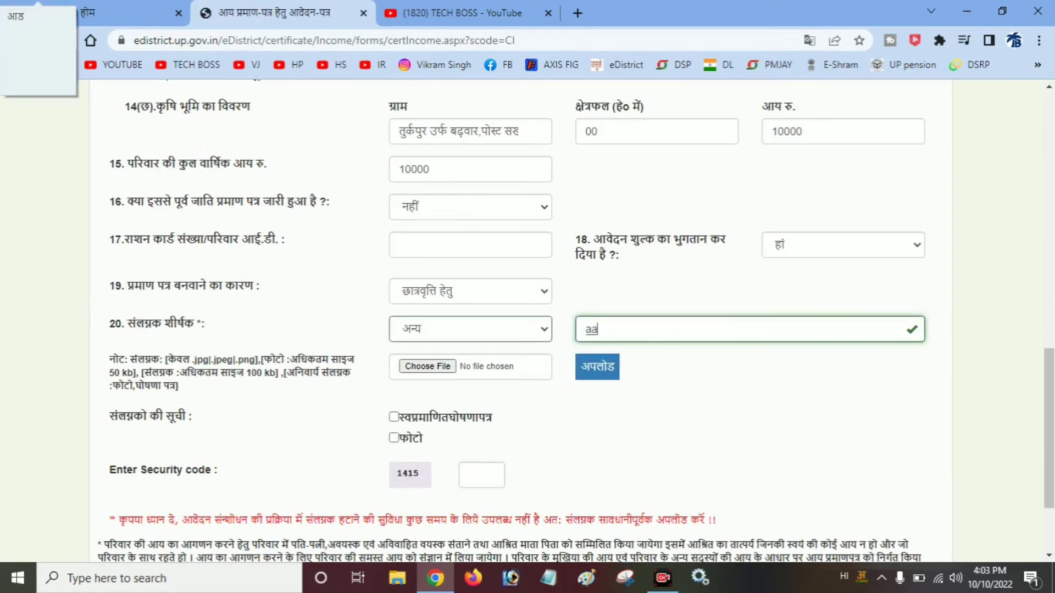
text(dhaar)
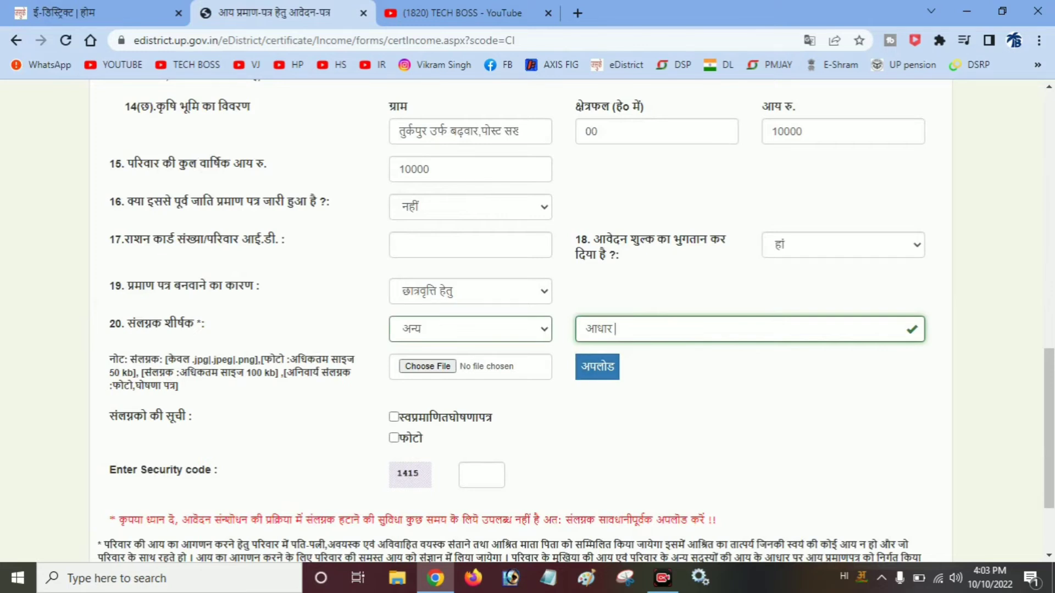
click(470, 329)
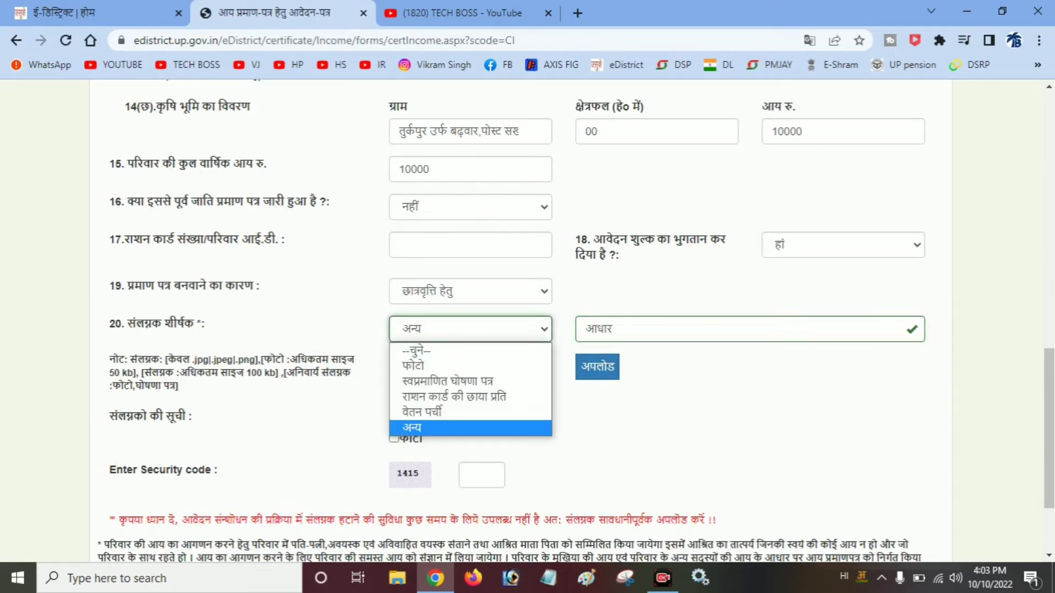
key(Up)
key(Up)
key(Up)
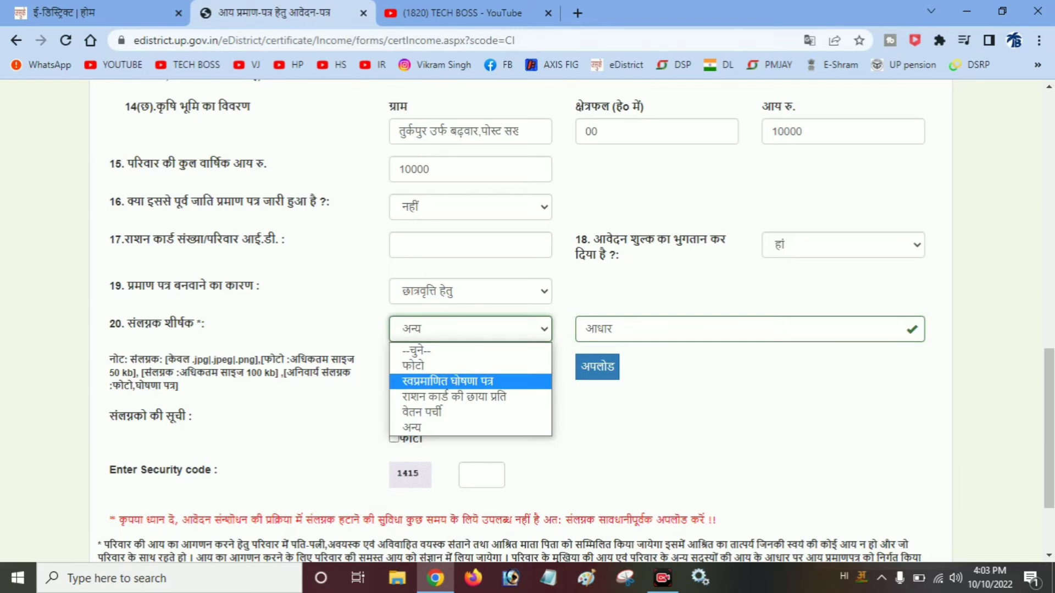
key(Down)
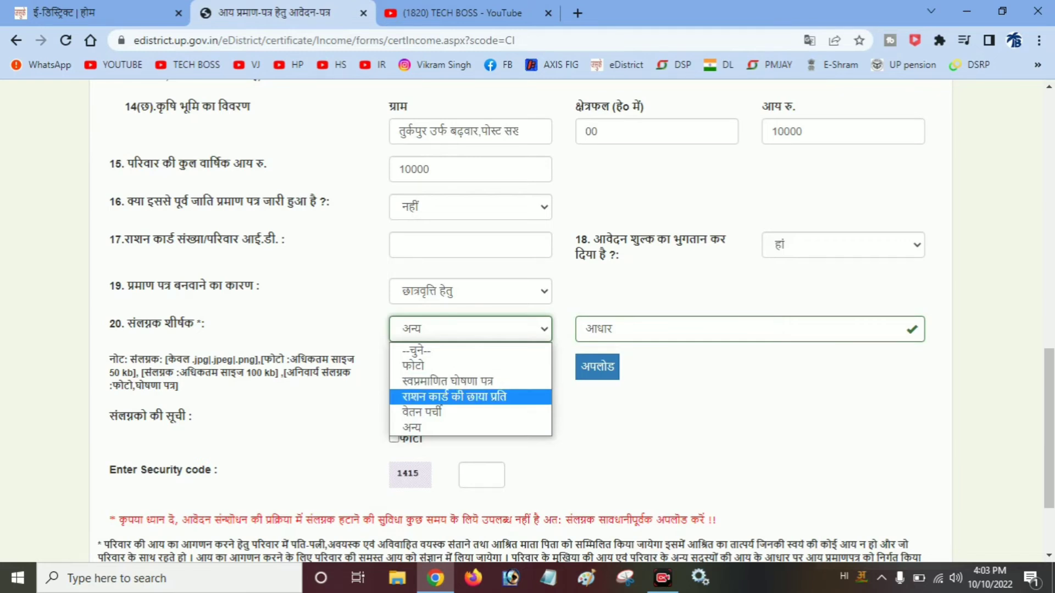
key(Down)
key(Down)
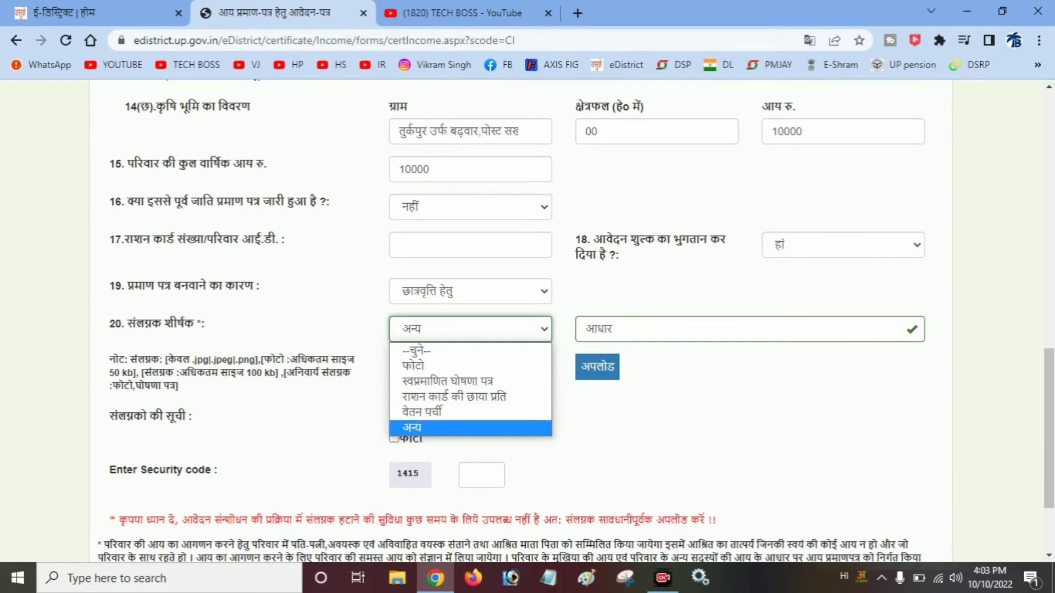
key(Return)
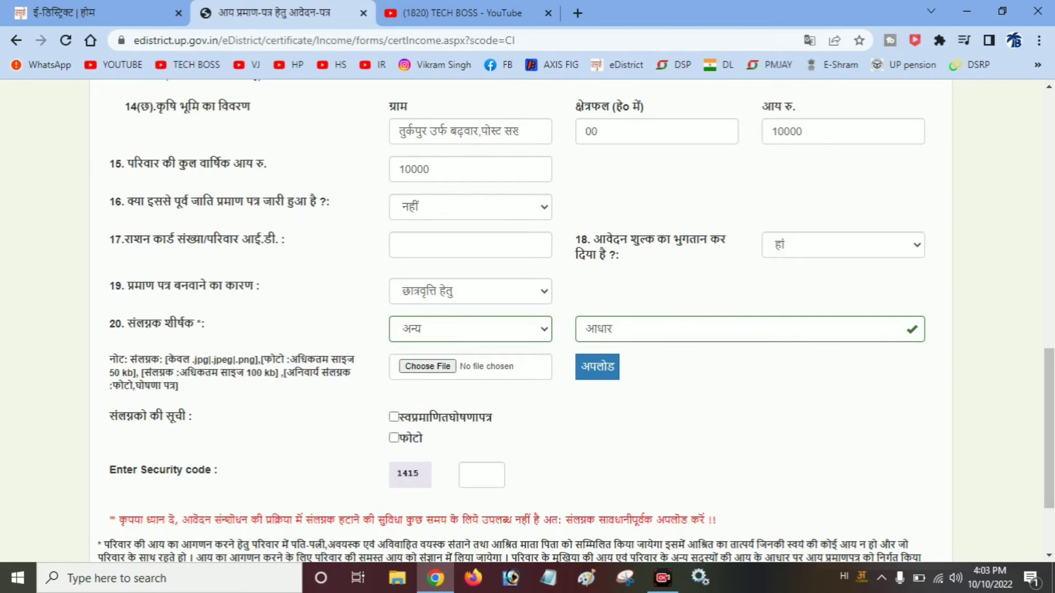
- Upload aadhaar.jpg as that attachment, then switch keyboard input to English
click(428, 367)
double_click(341, 130)
click(598, 367)
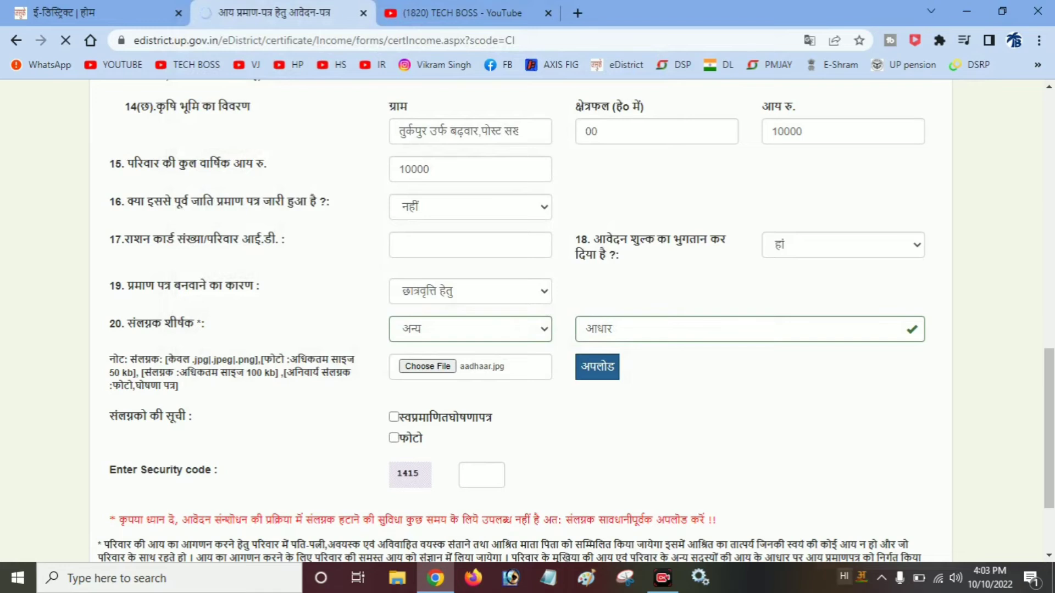
click(844, 577)
click(907, 512)
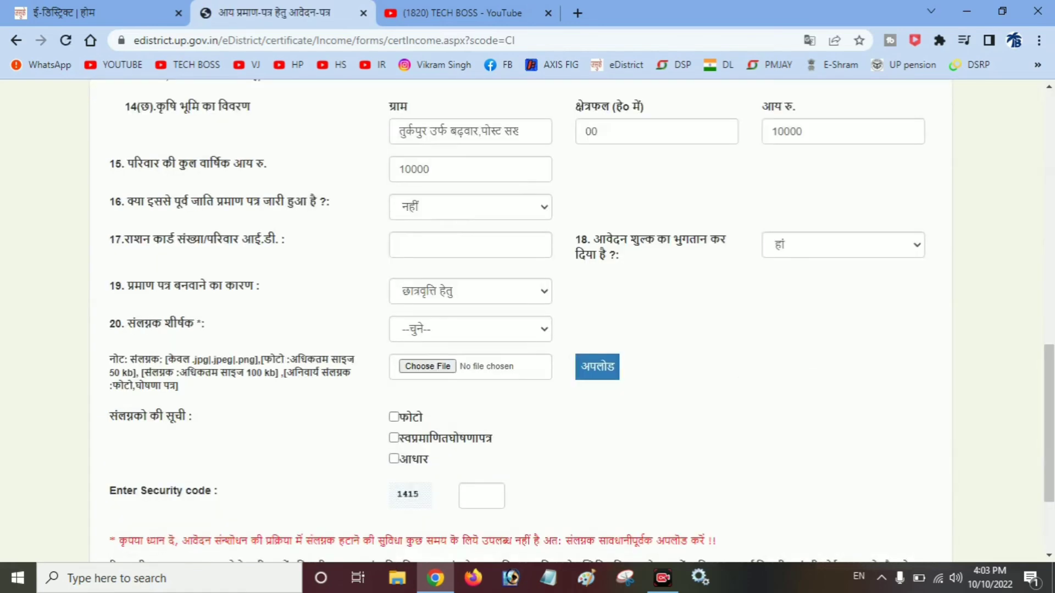
scroll(521, 321, up, 11)
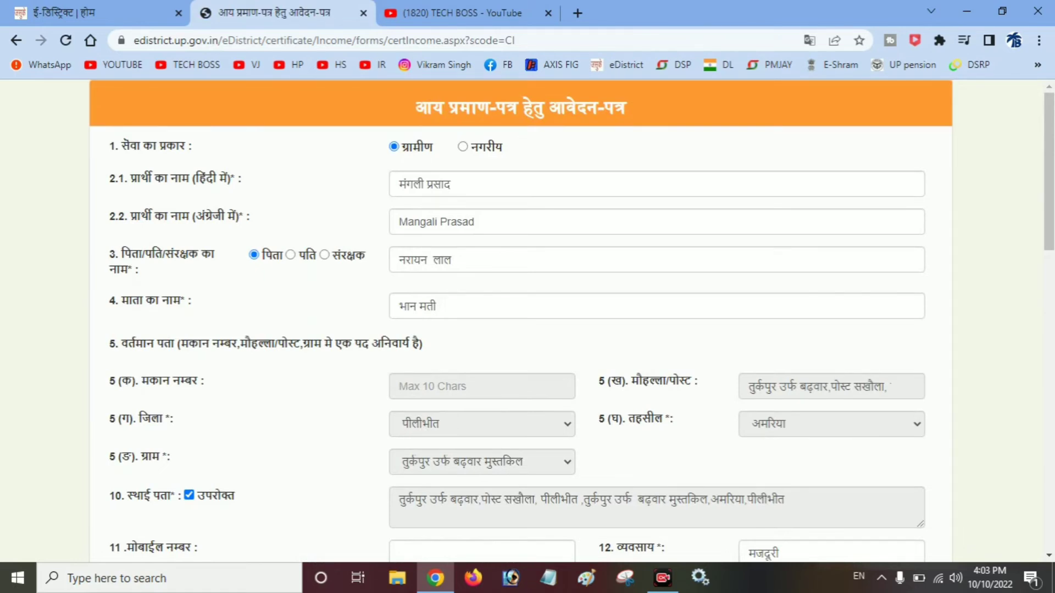
click(433, 260)
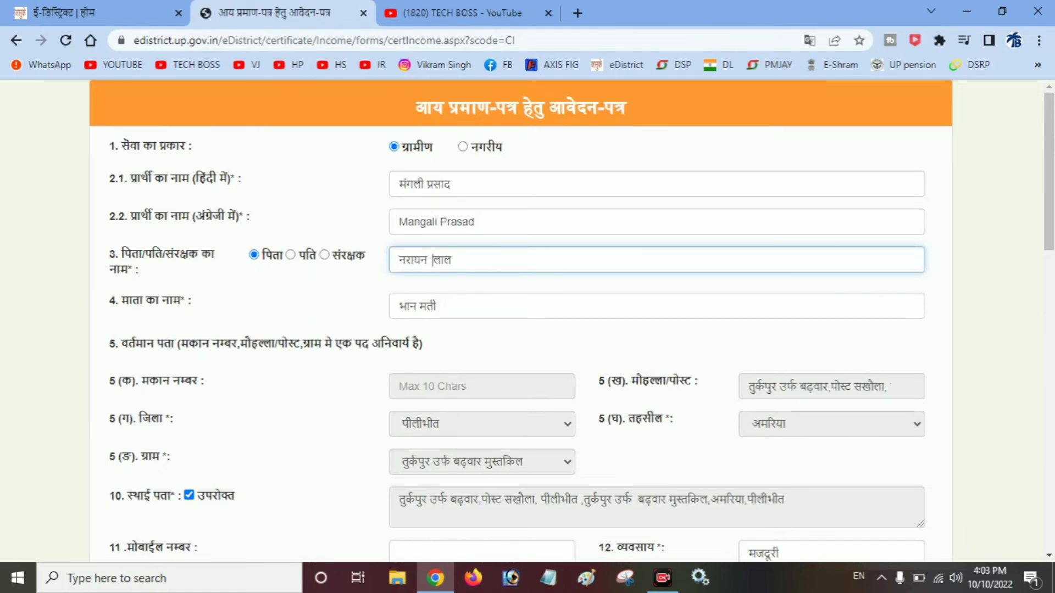
key(BackSpace)
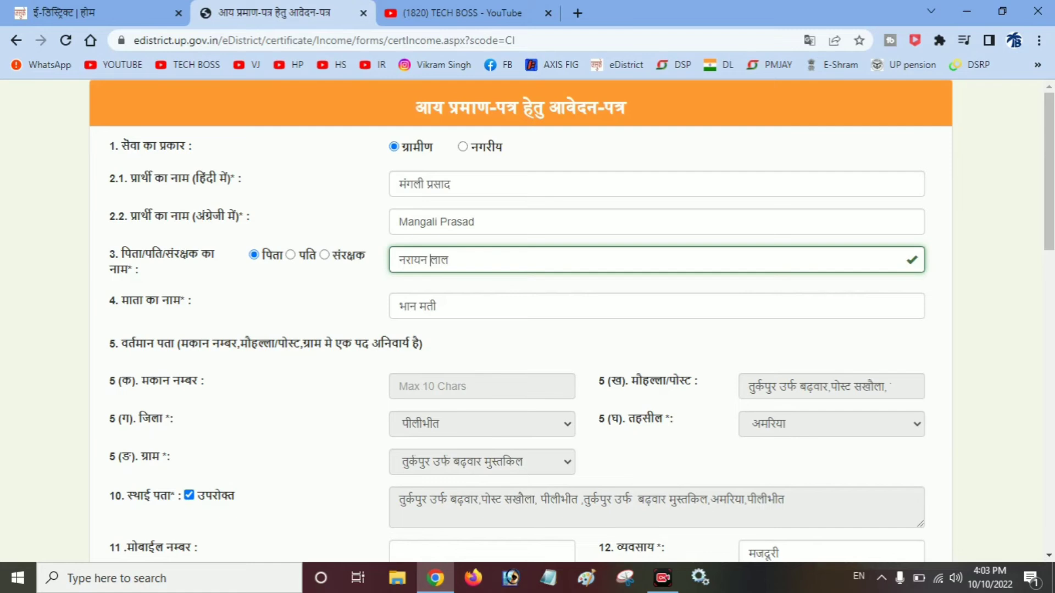
click(439, 307)
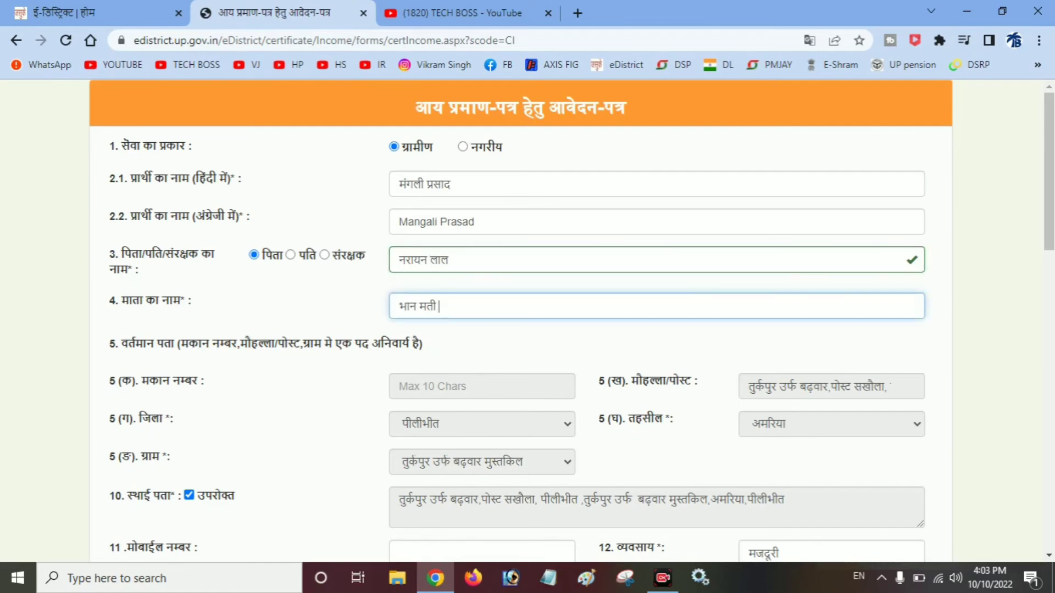
- Scroll down through the filled form to the submit section at its end
scroll(438, 306, down, 2)
scroll(439, 307, down, 4)
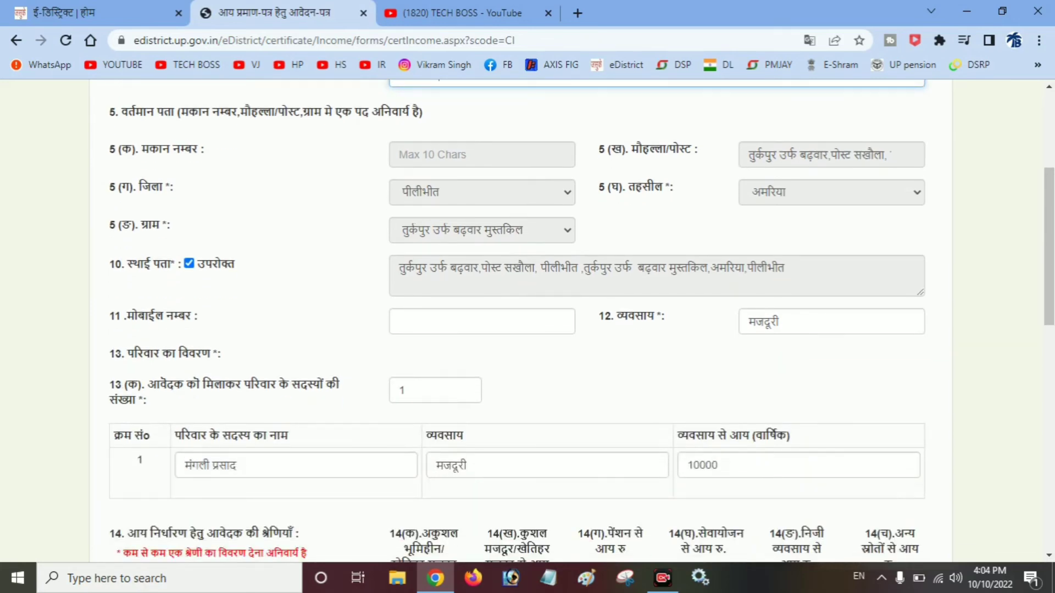
scroll(521, 321, up, 3)
scroll(521, 321, down, 4)
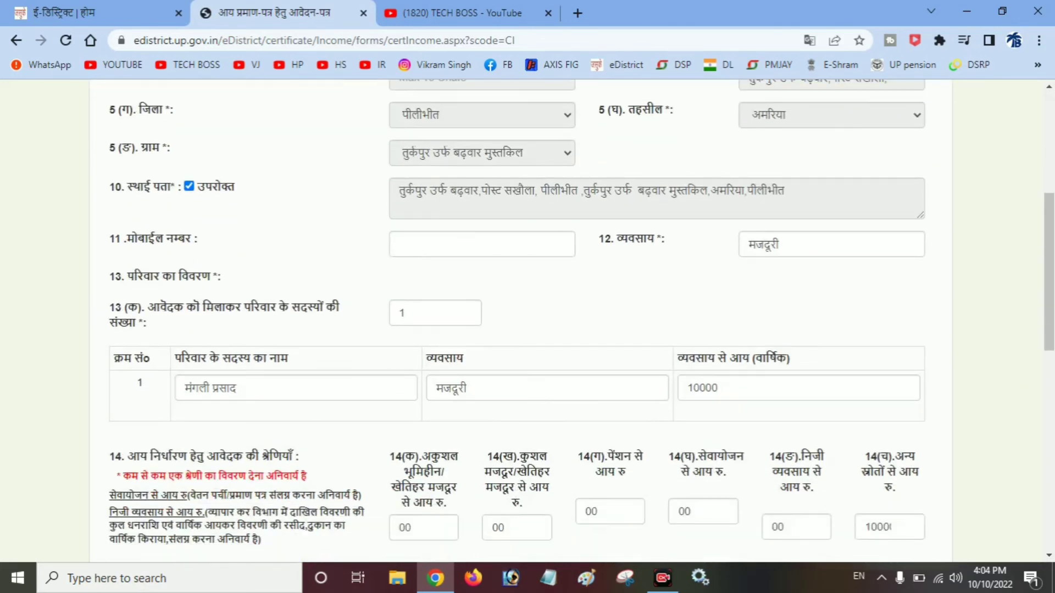
scroll(521, 321, down, 2)
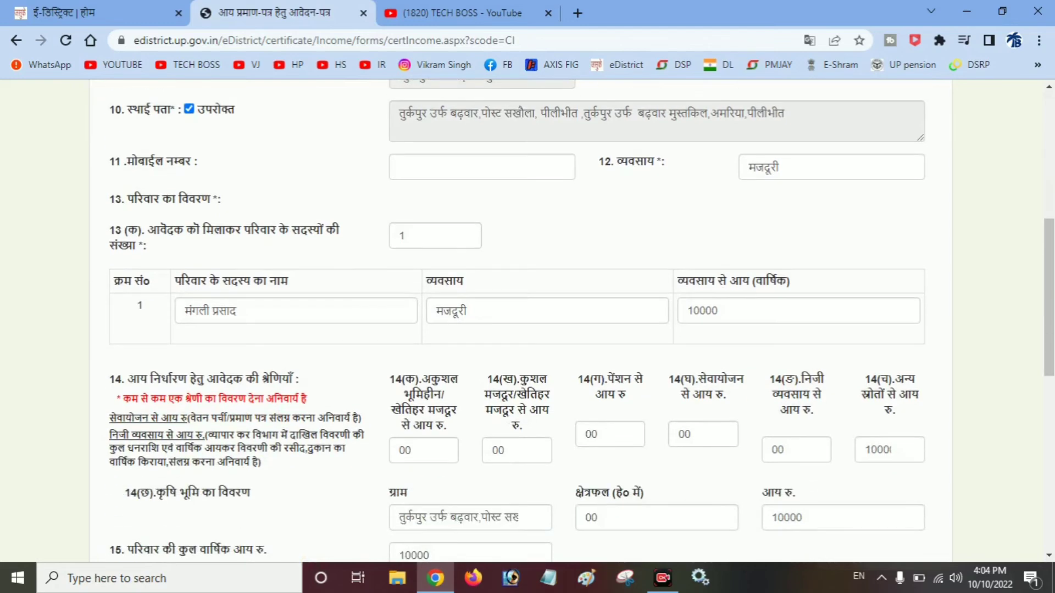
scroll(521, 321, down, 4)
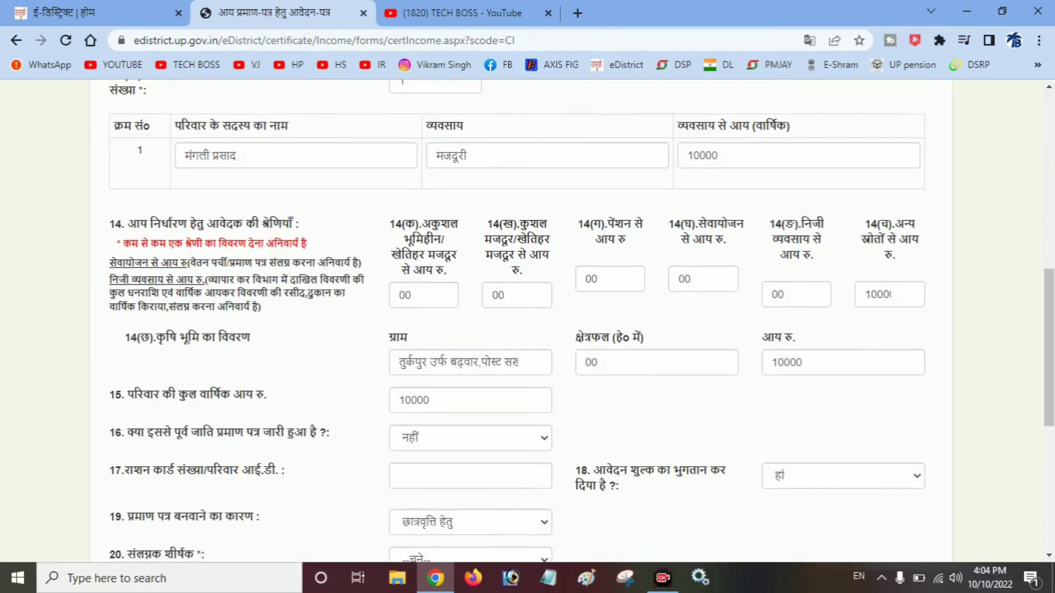
scroll(521, 321, down, 6)
scroll(521, 321, down, 4)
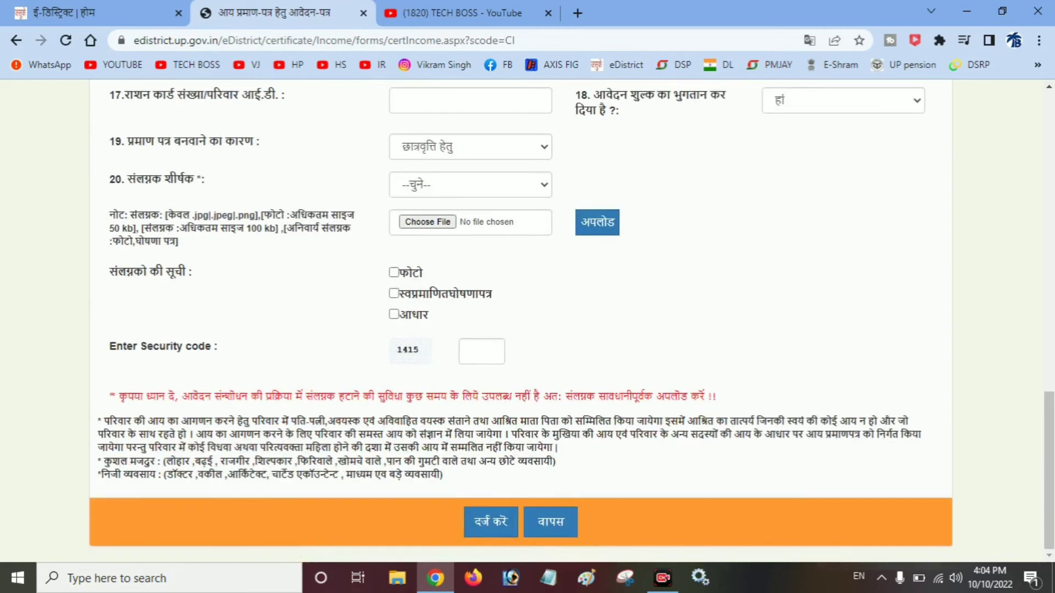
- Enter security code 1415 and submit the income certificate application
click(469, 352)
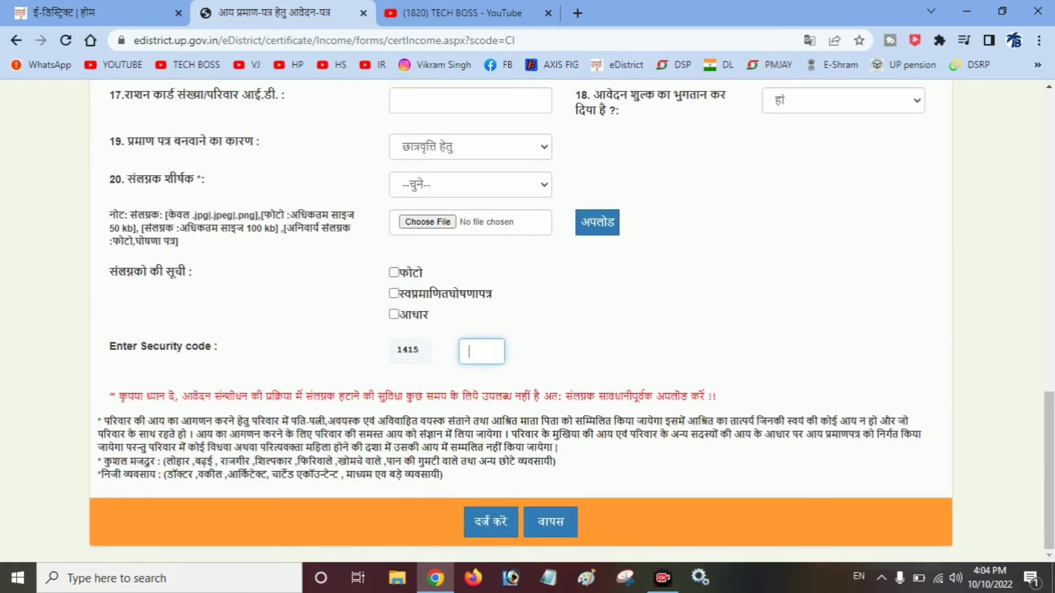
text(1415)
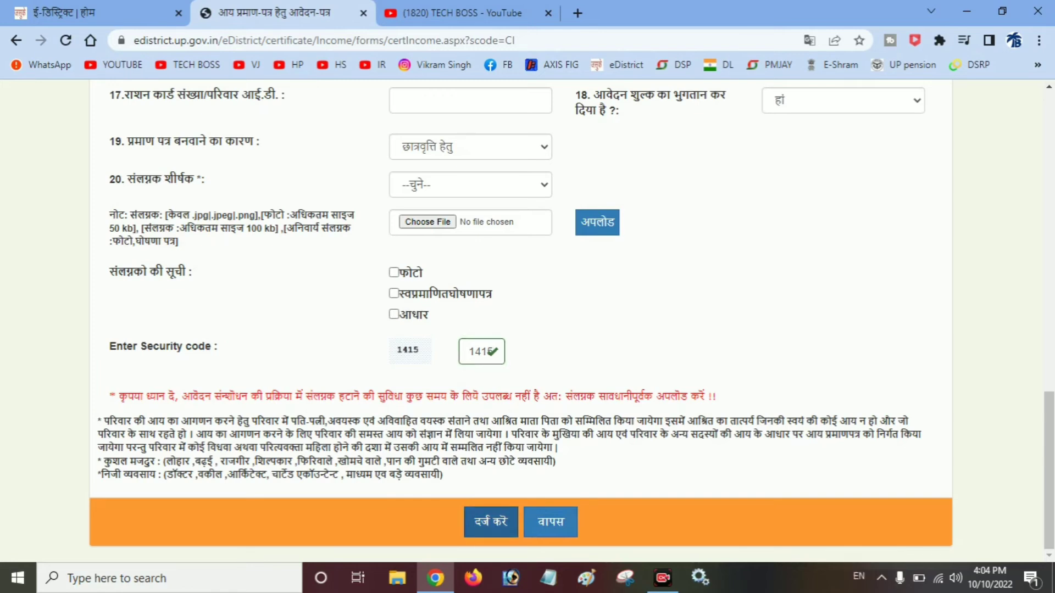
click(491, 522)
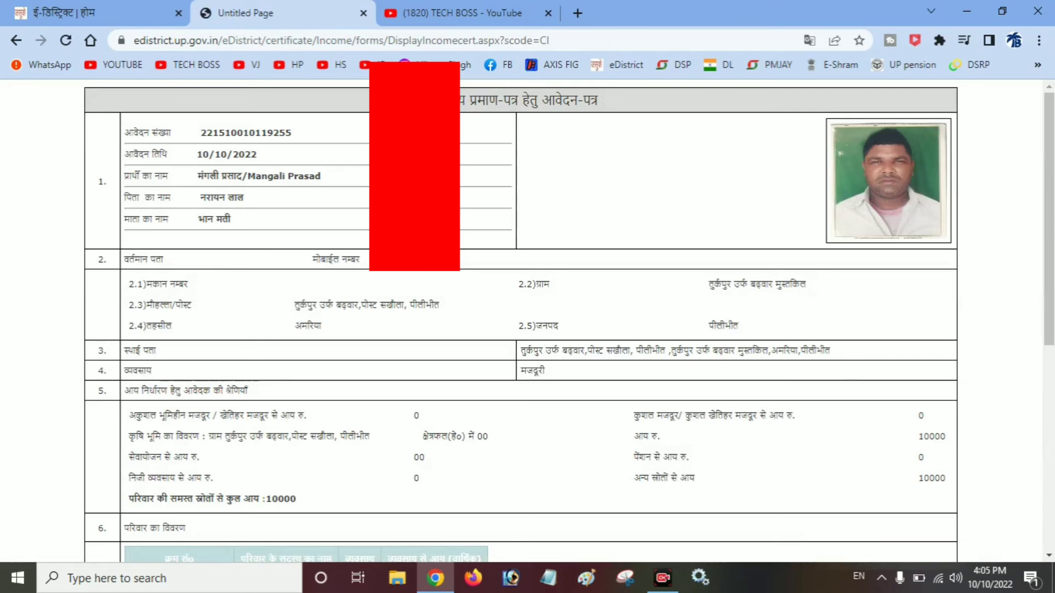
- Scroll through the submitted application summary to review its details
scroll(522, 322, down, 2)
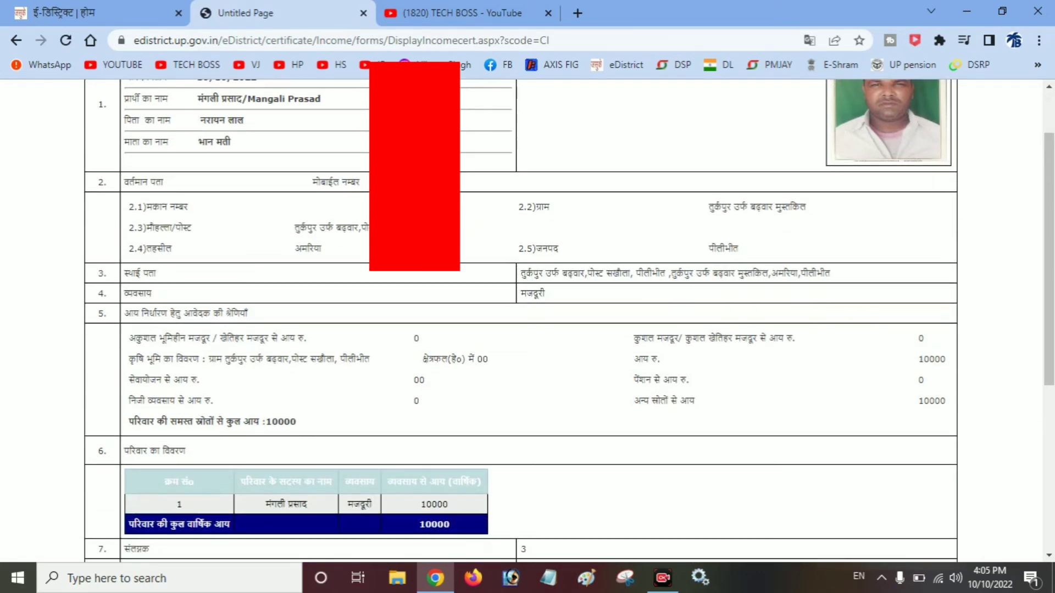
scroll(522, 321, down, 4)
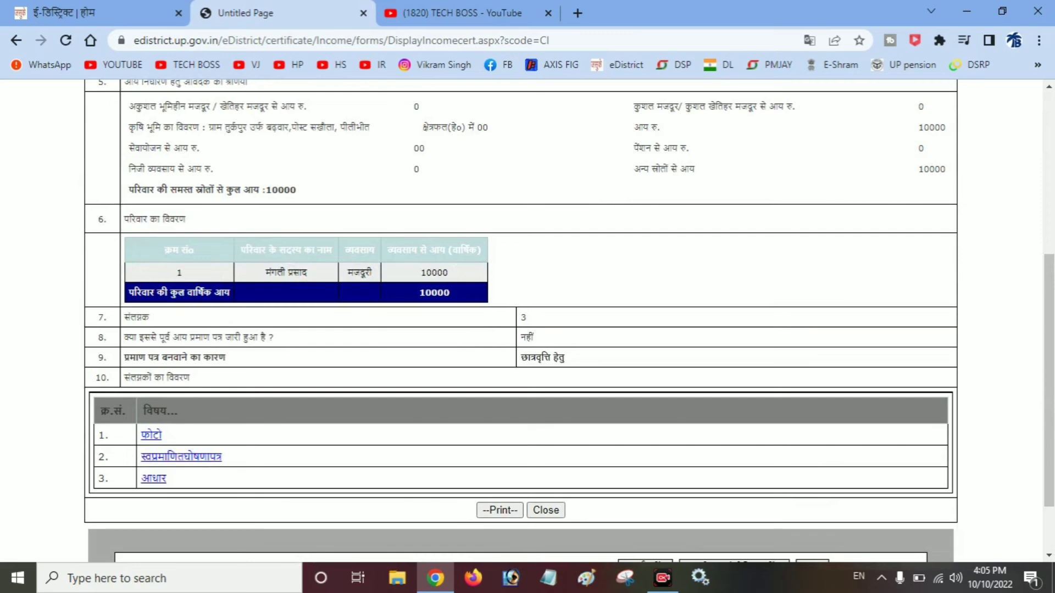
scroll(522, 321, up, 1)
scroll(522, 321, down, 2)
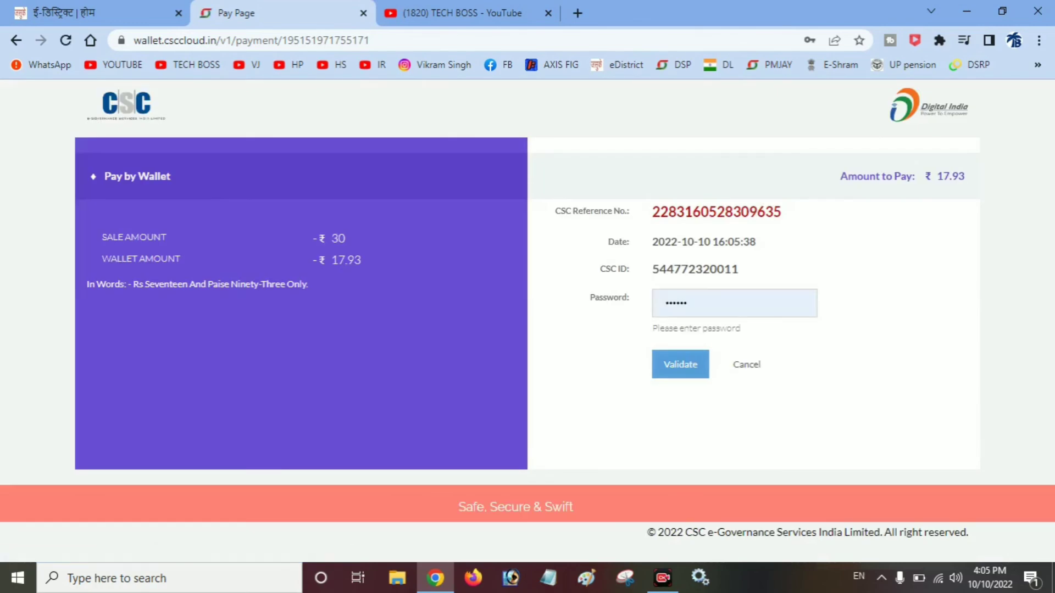
- Enter the CSC wallet password, retry after the Incorrect Password alert, and validate it
click(735, 303)
key(ctrl+a)
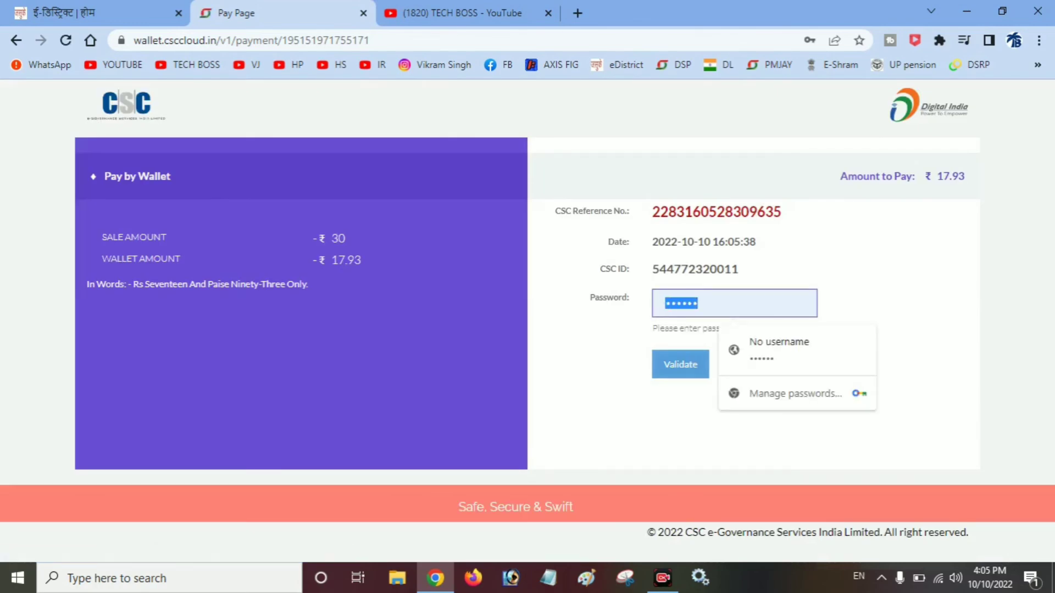
key(BackSpace)
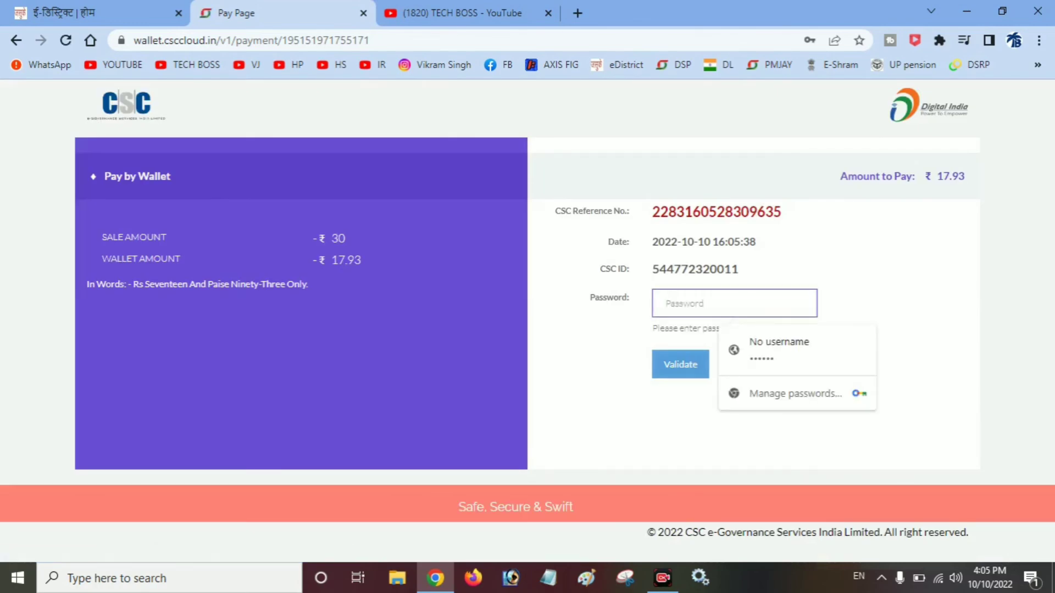
text(*****)
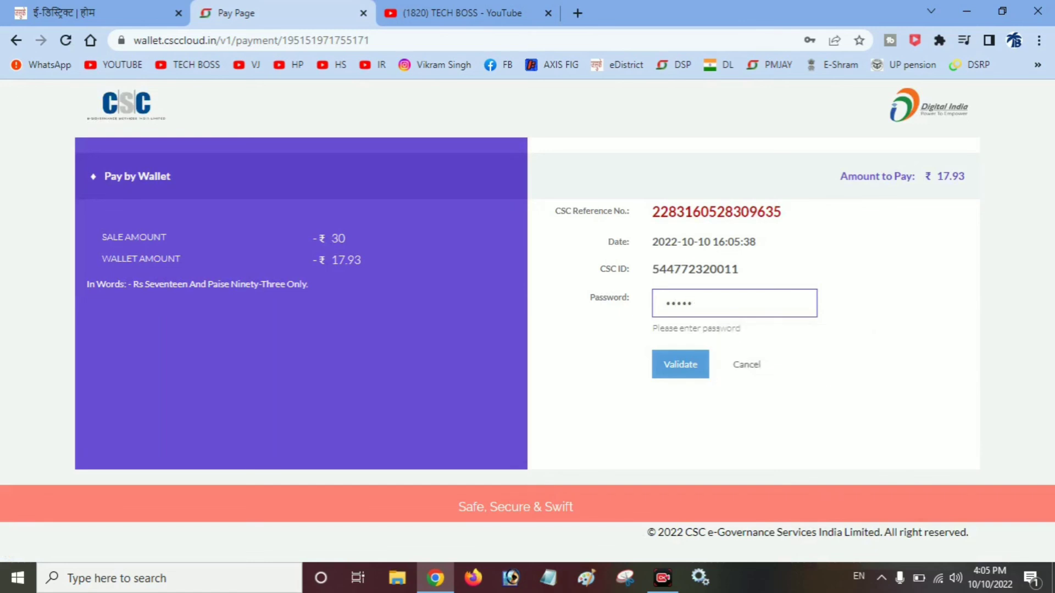
text(***)
click(680, 365)
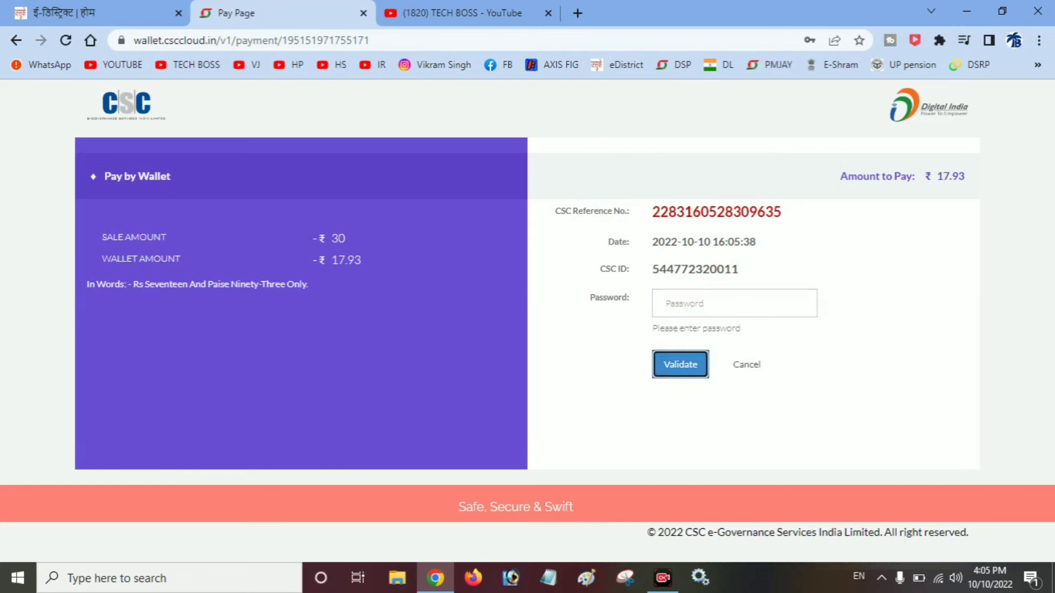
key(Return)
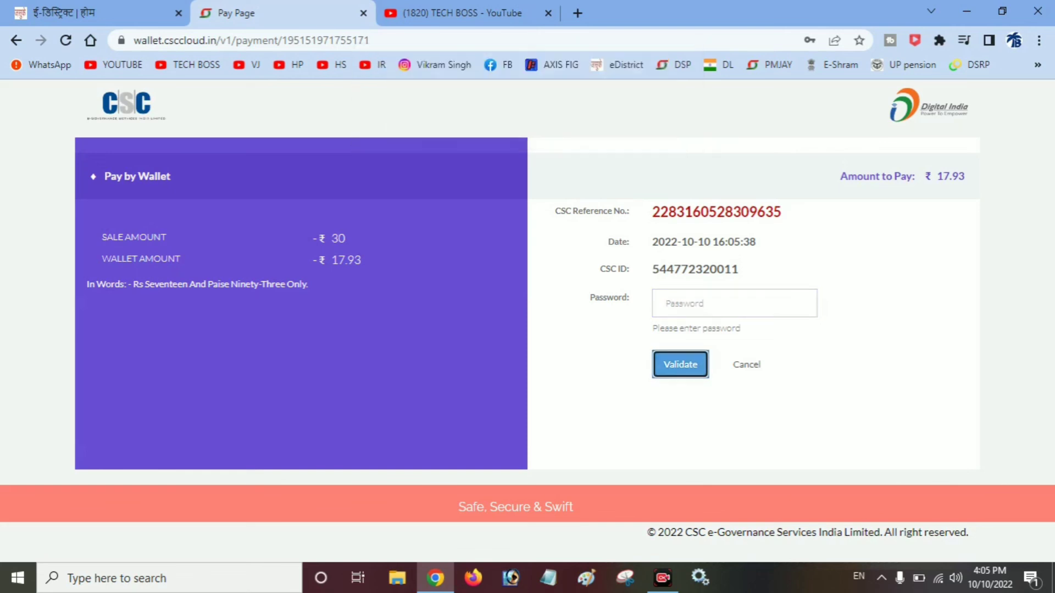
click(734, 303)
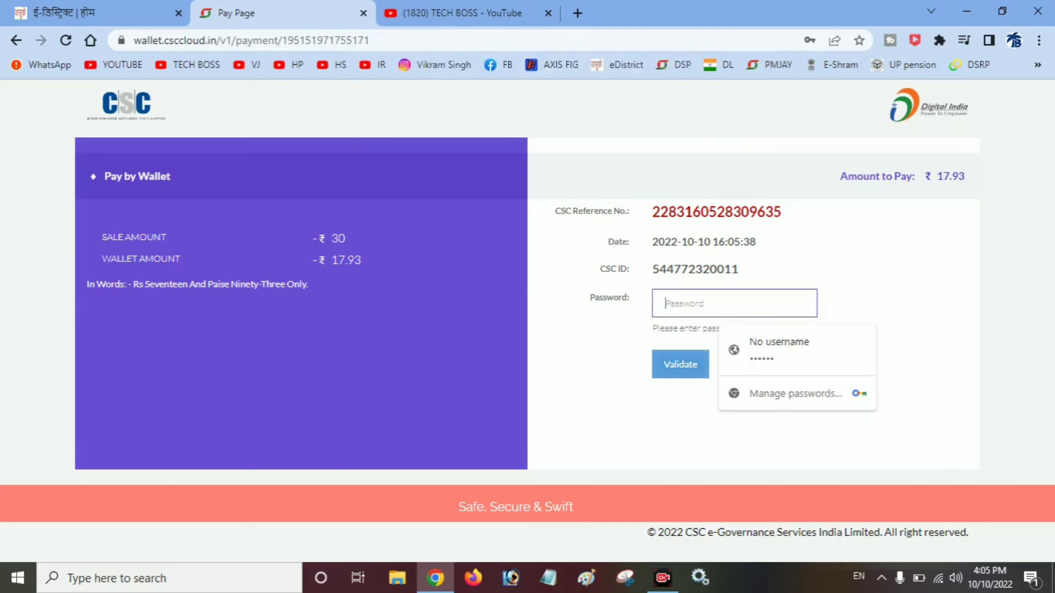
text(***)
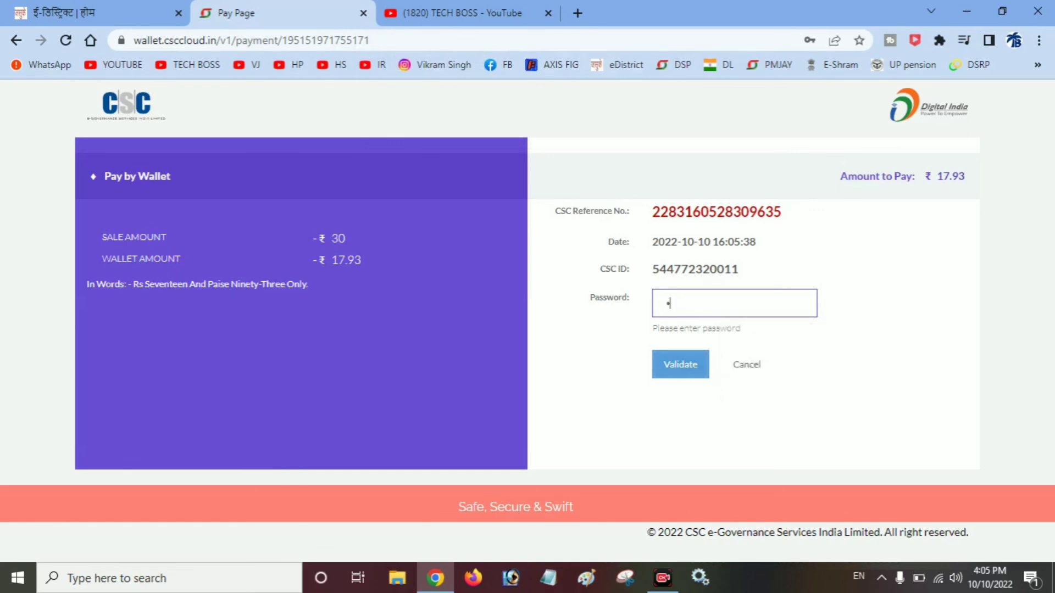
text(*****)
click(680, 364)
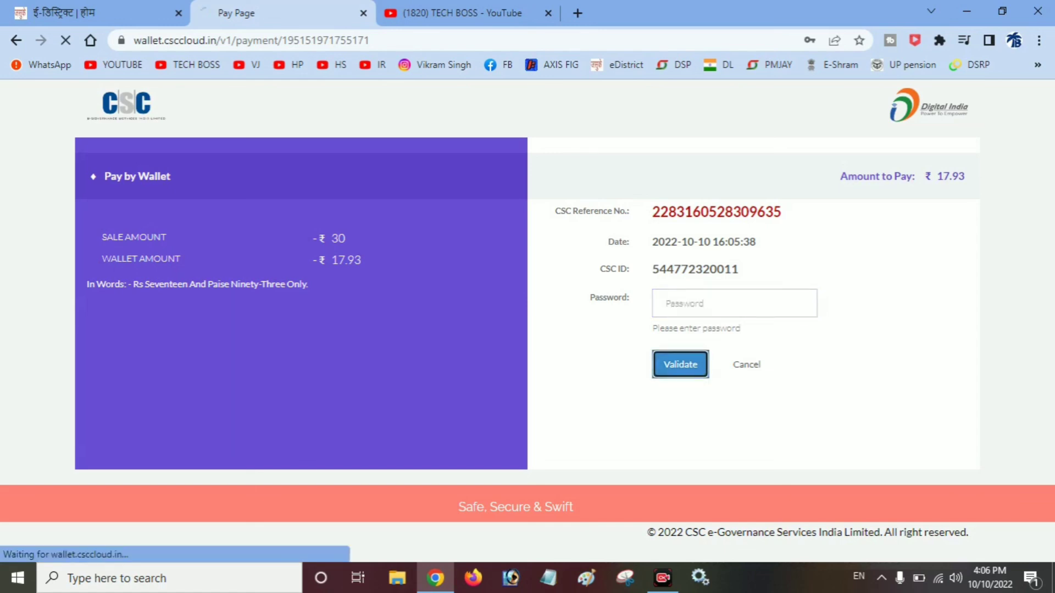
click(830, 266)
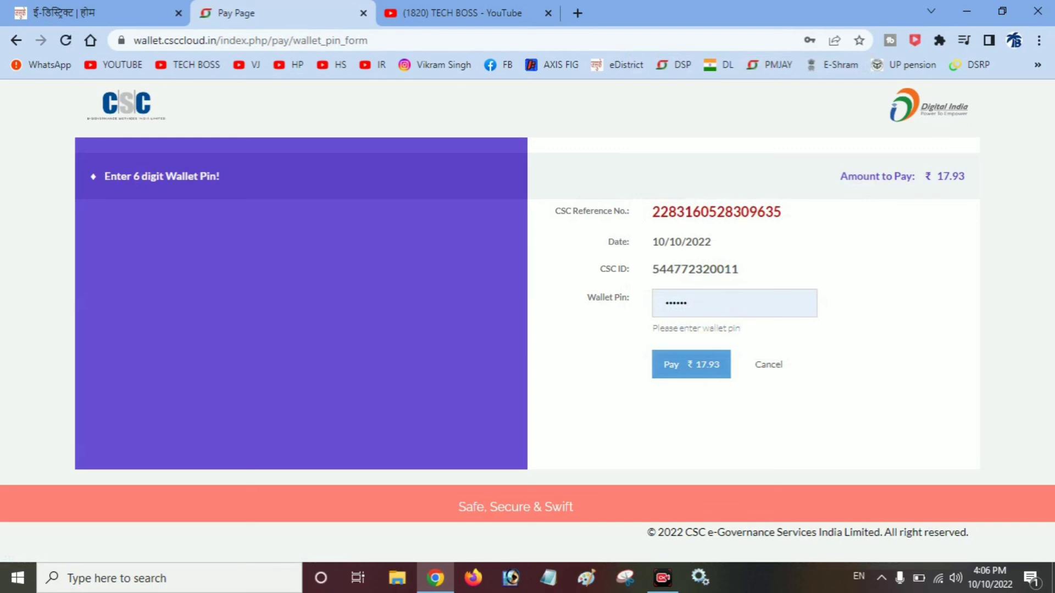
- Pay the ₹17.93 fee from the CSC wallet
click(691, 364)
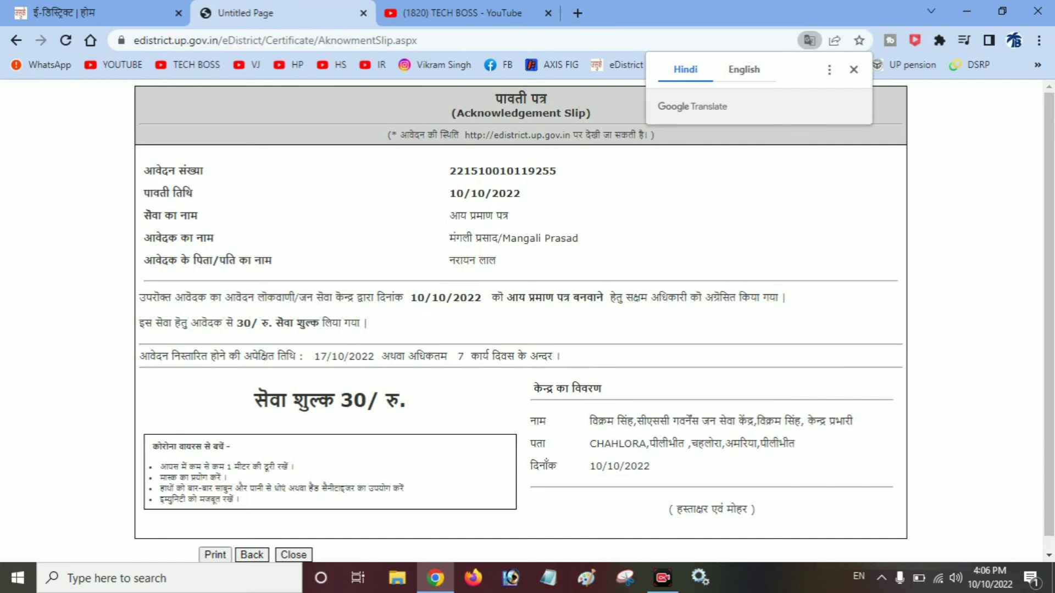
- Highlight the slip's '7 कार्य दिवस के अन्दर' deadline, then return to the TECH BOSS YouTube tab
drag(458, 356, 564, 356)
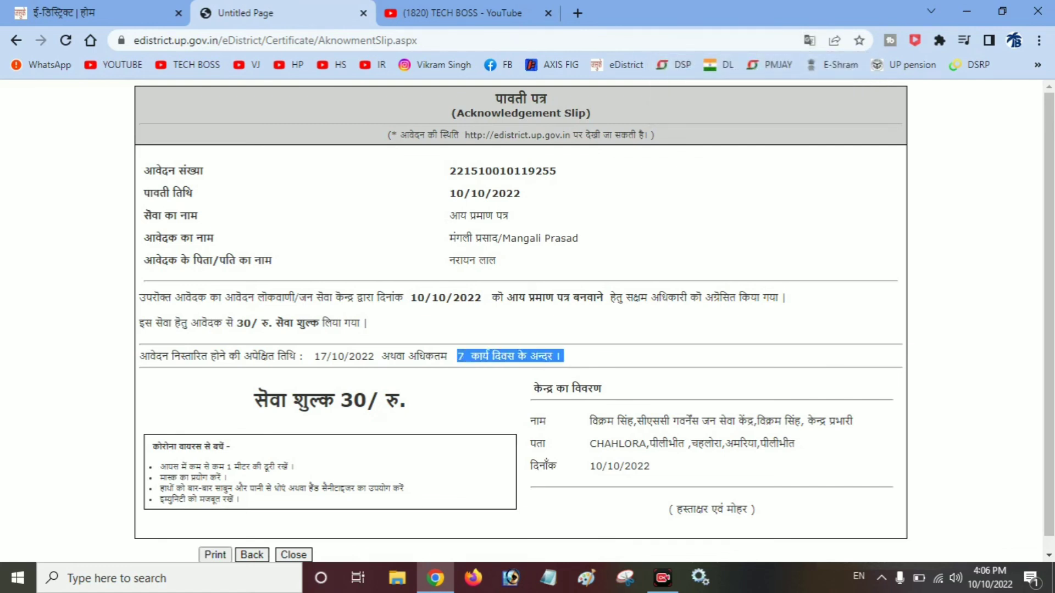
click(564, 358)
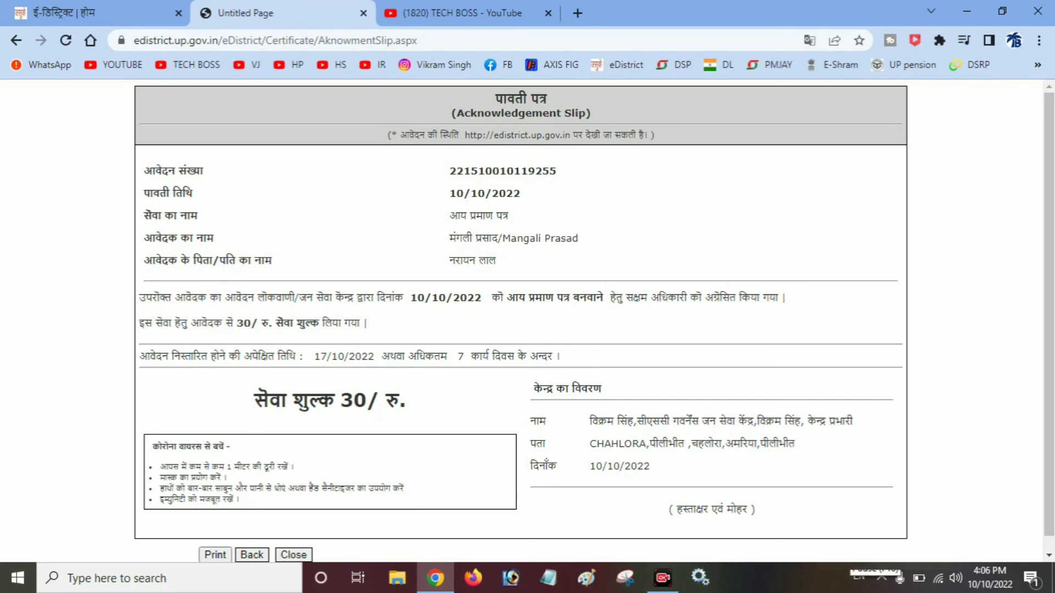
click(484, 13)
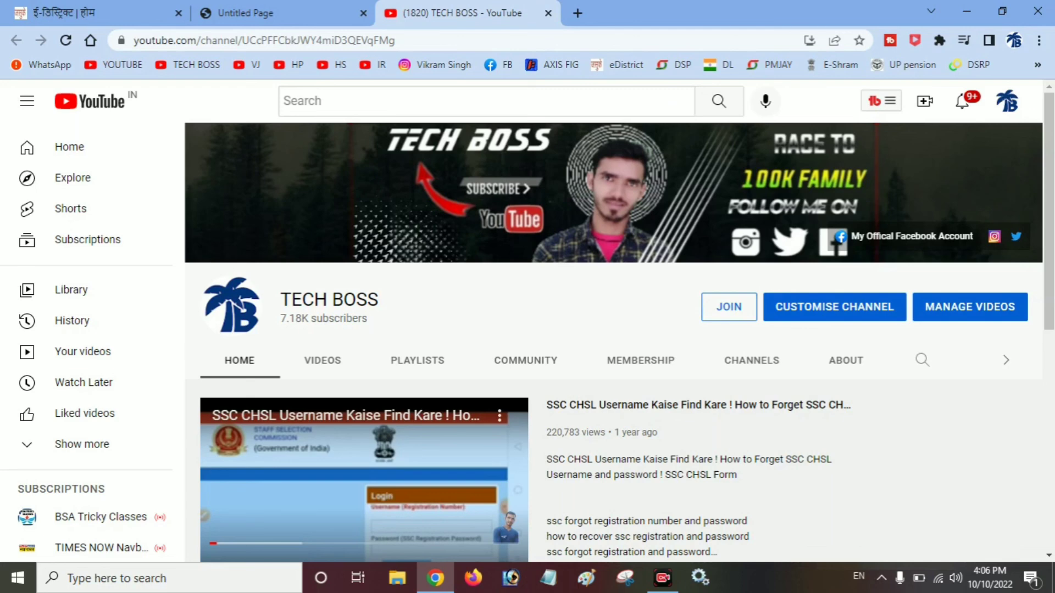